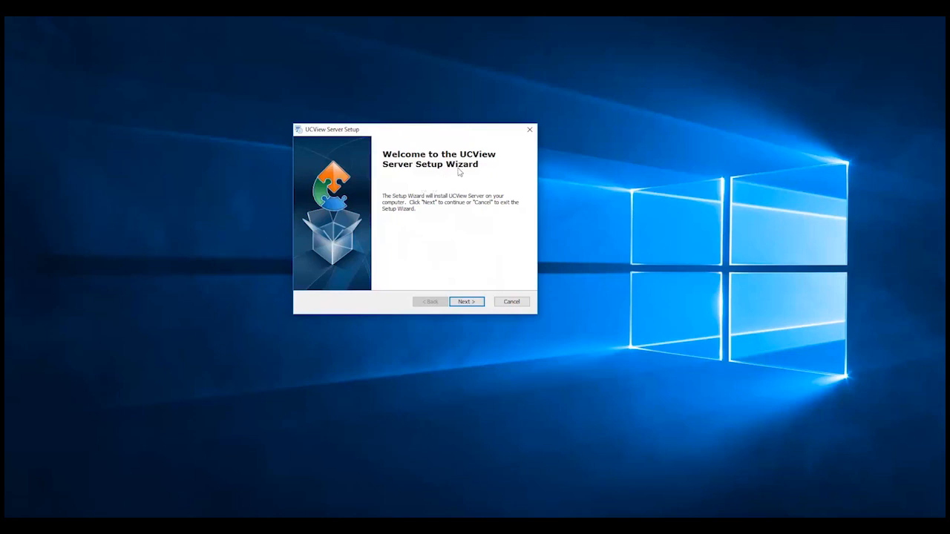
# Pass the welcome page, keep the default installation folder, and start installing UCView Server.
pyautogui.click(467, 302)
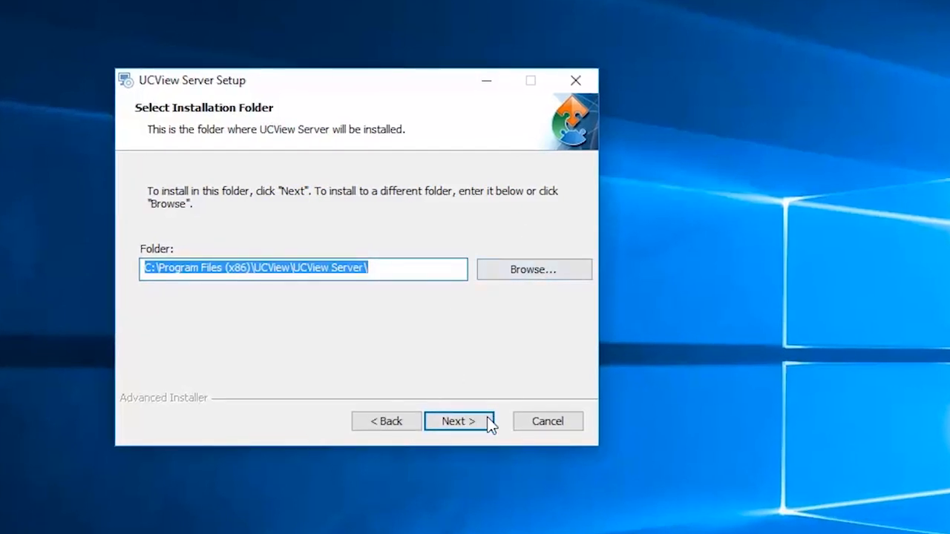
pyautogui.click(467, 428)
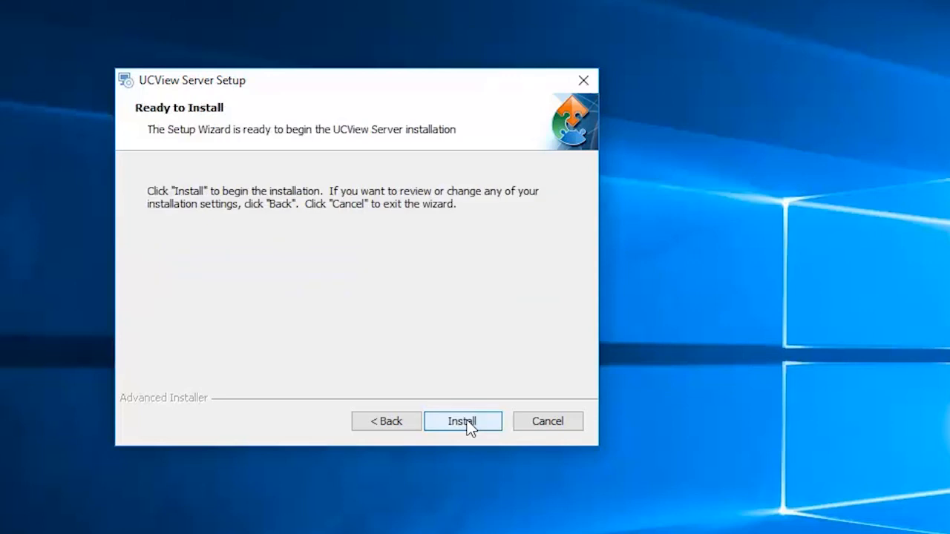
pyautogui.click(467, 423)
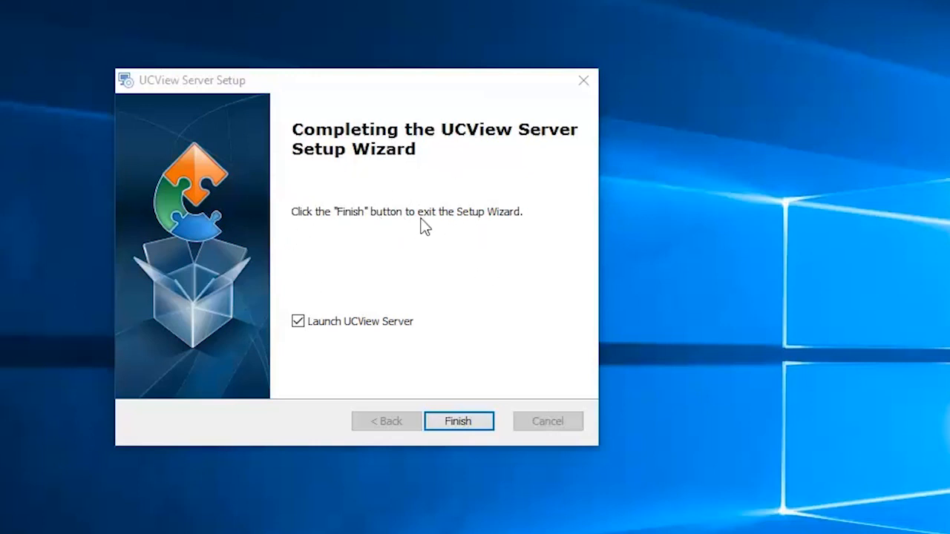
# Leave Launch UCView Server ticked on the installer's completion page.
pyautogui.click(300, 324)
# Finish the installer and agree to install the missing UCView Server service.
pyautogui.click(299, 325)
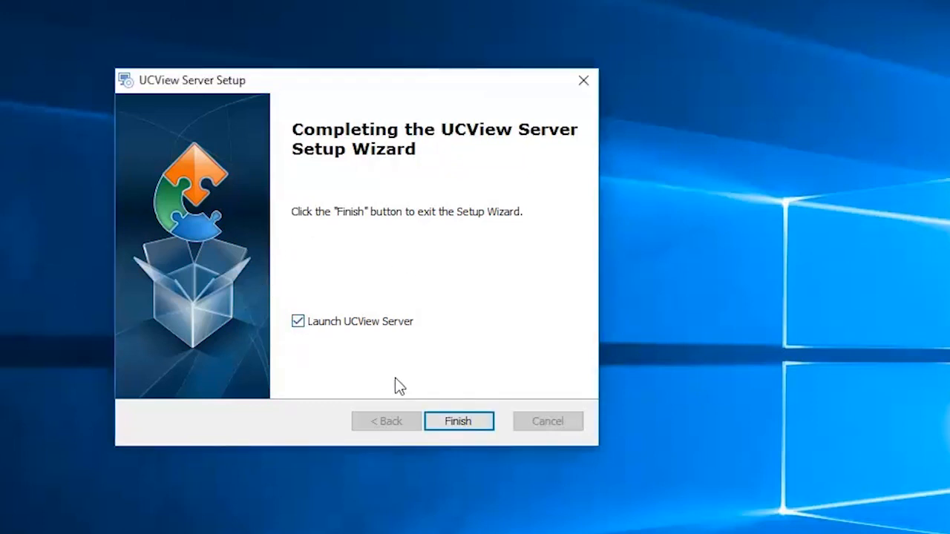
pyautogui.click(463, 424)
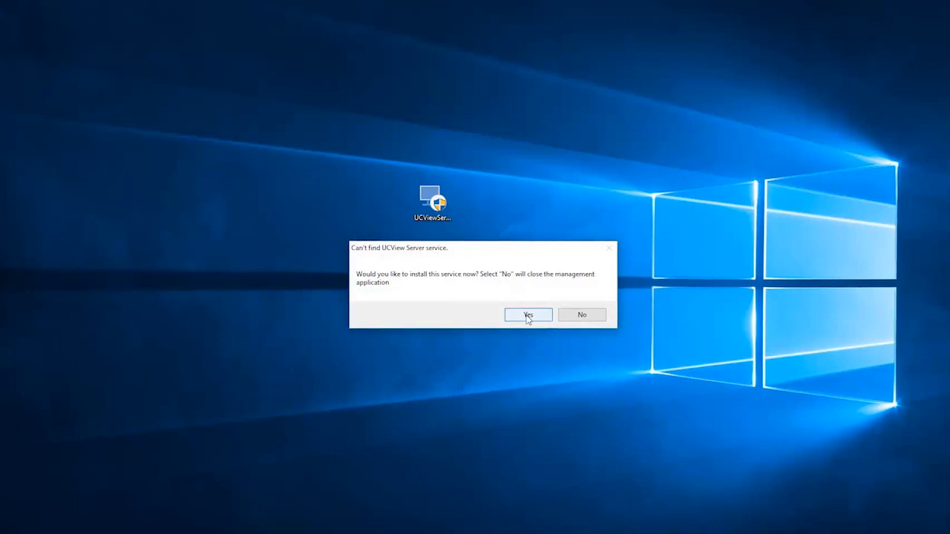
pyautogui.click(528, 316)
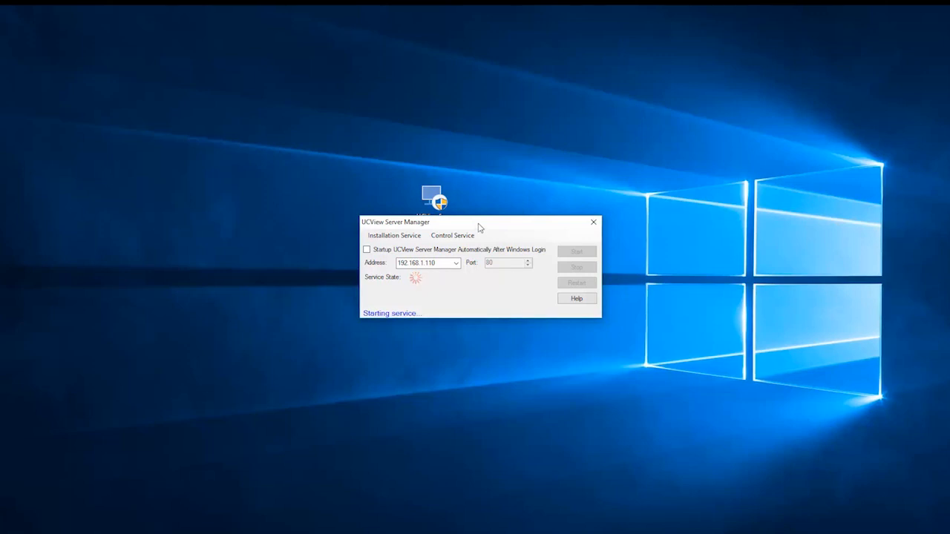
# Verify the 192.168.1.110 server address, then open the web interface once the service has started.
pyautogui.moveTo(478, 224); pyautogui.dragTo(469, 199)
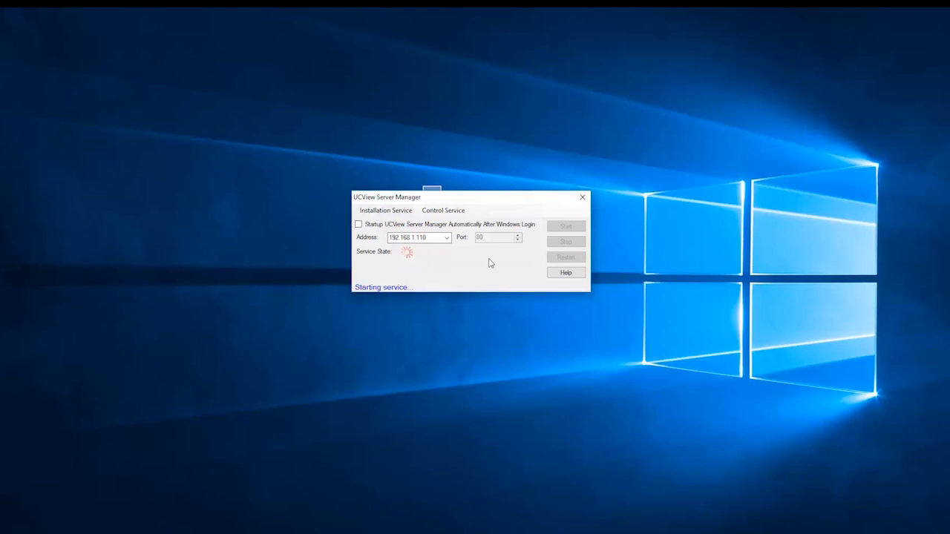
pyautogui.doubleClick(420, 238)
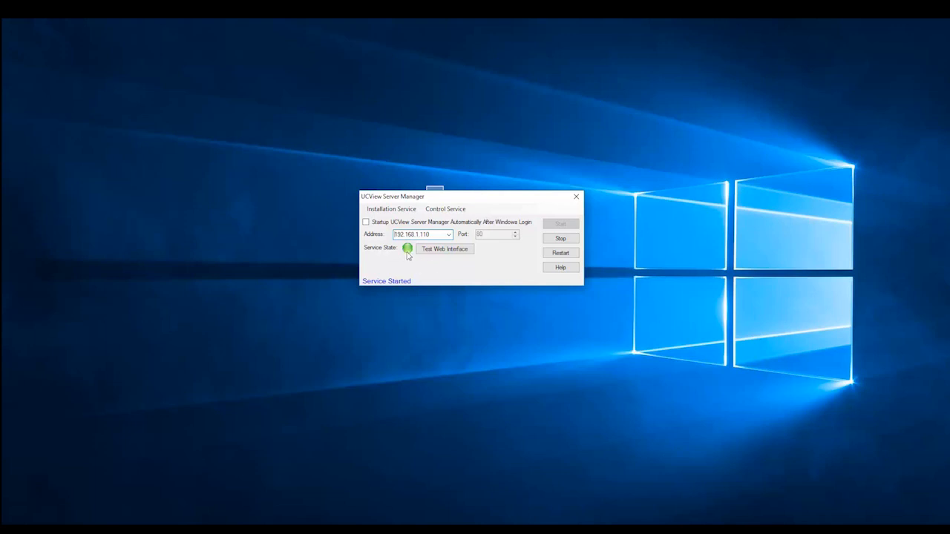
pyautogui.click(444, 250)
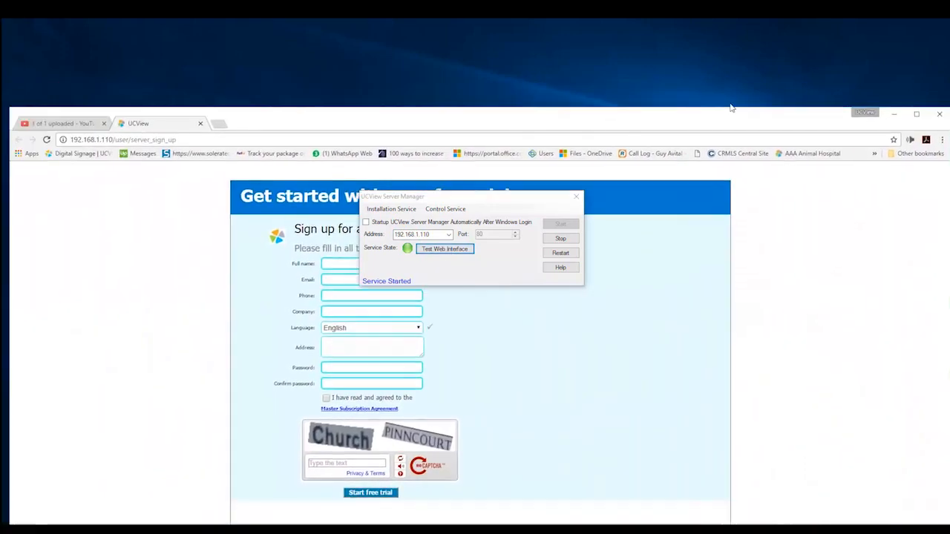
# Uncover the sign-up form and fill the full name and e-mail from saved entries.
pyautogui.moveTo(730, 108); pyautogui.dragTo(758, 27)
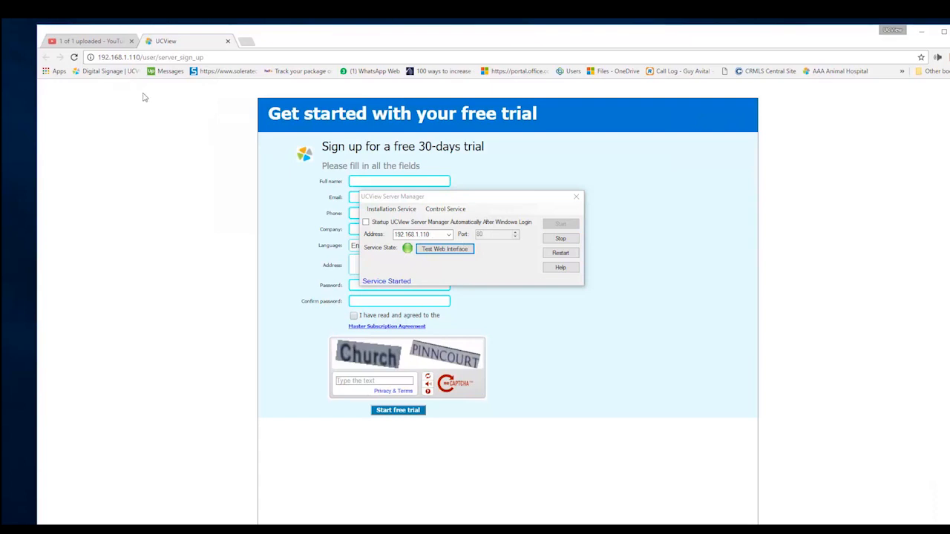
pyautogui.moveTo(468, 202); pyautogui.dragTo(806, 292)
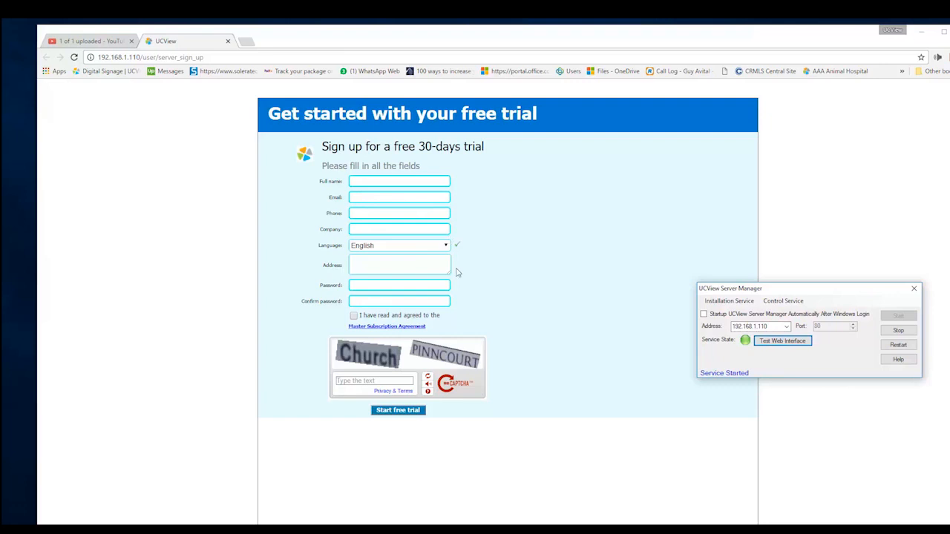
pyautogui.click(386, 179)
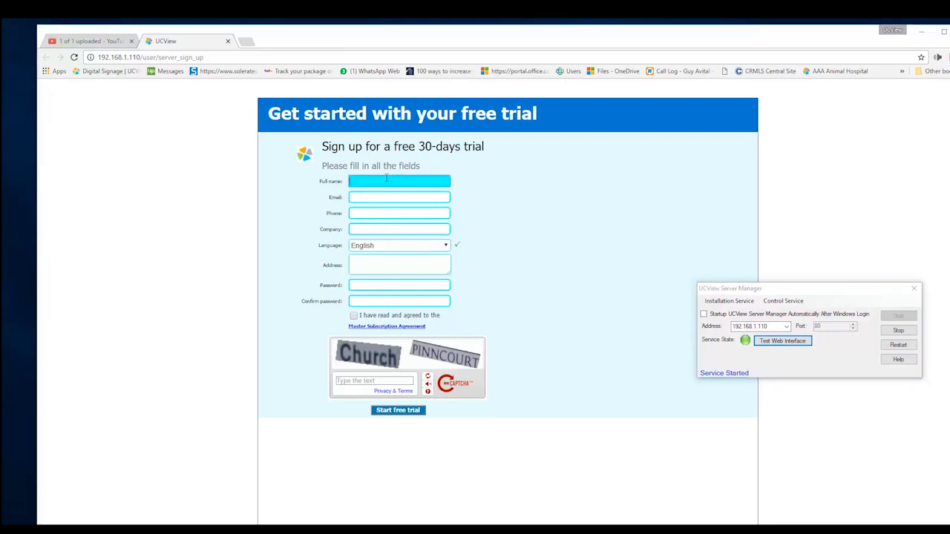
pyautogui.click(386, 179)
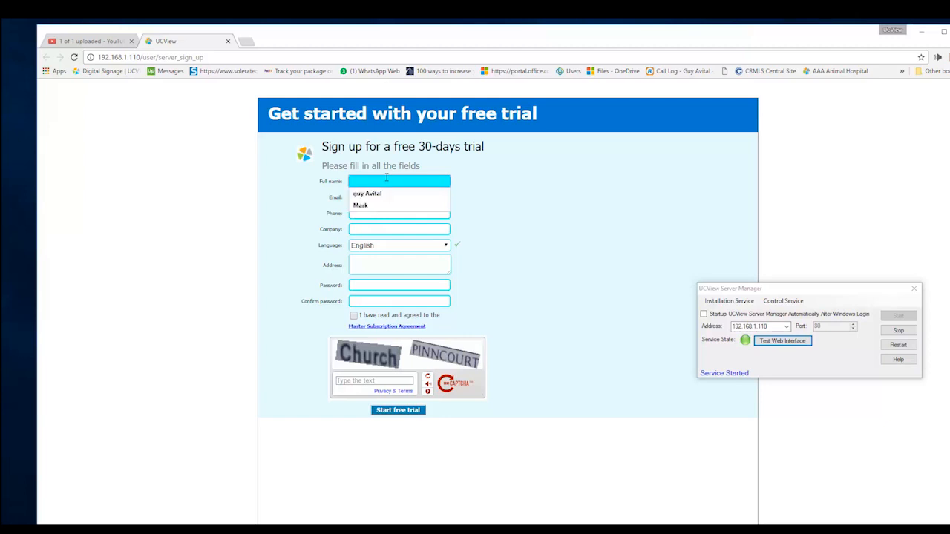
pyautogui.click(382, 192)
pyautogui.click(382, 196)
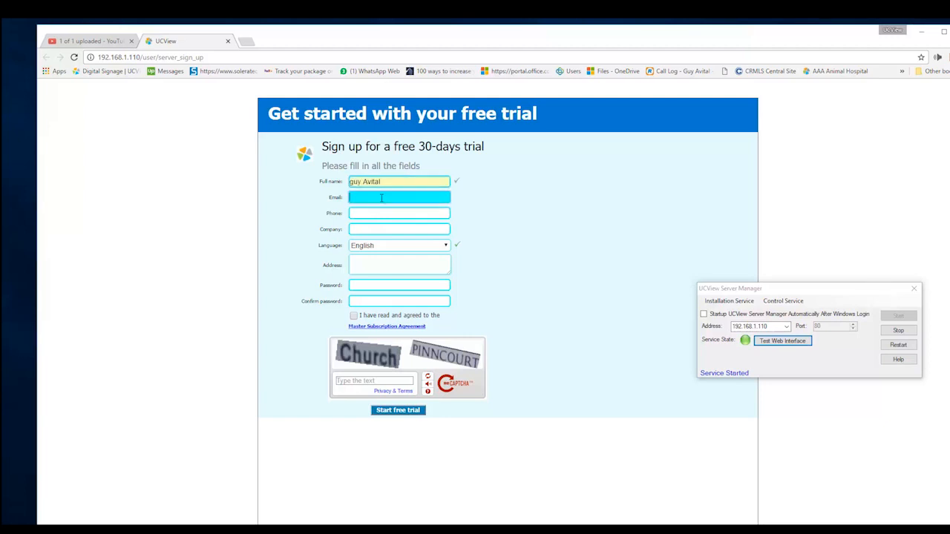
pyautogui.click(382, 200)
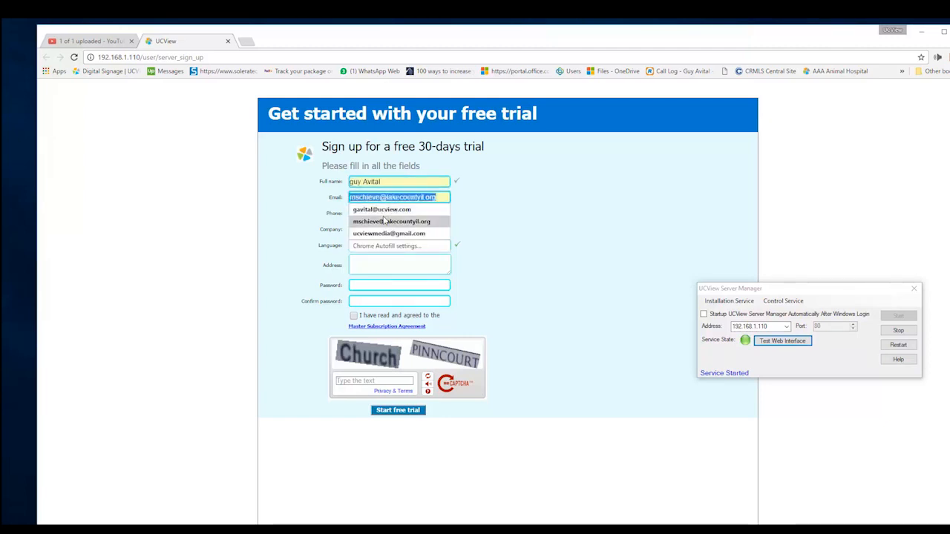
pyautogui.click(388, 233)
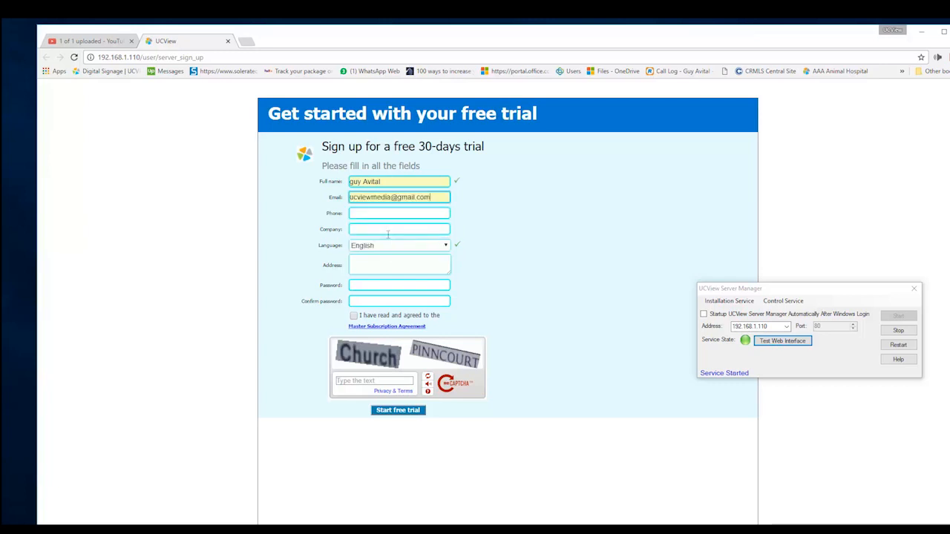
# Fill in the phone number, company name UCView, and address from saved entries.
pyautogui.click(383, 214)
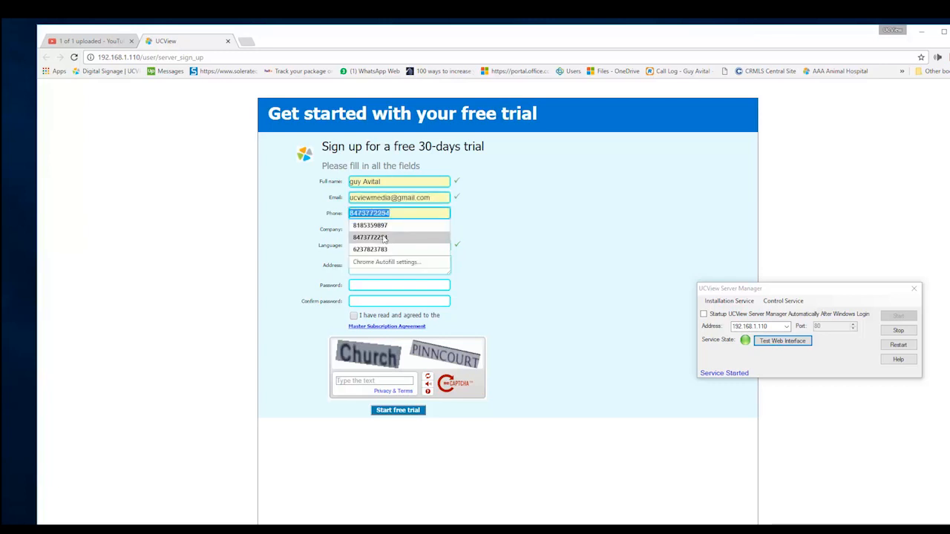
pyautogui.click(382, 237)
pyautogui.click(380, 229)
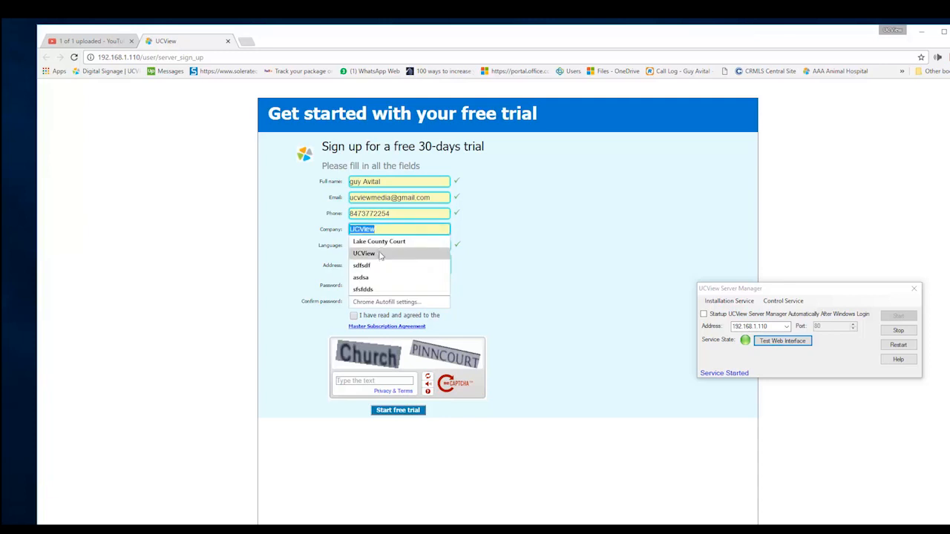
pyautogui.click(380, 254)
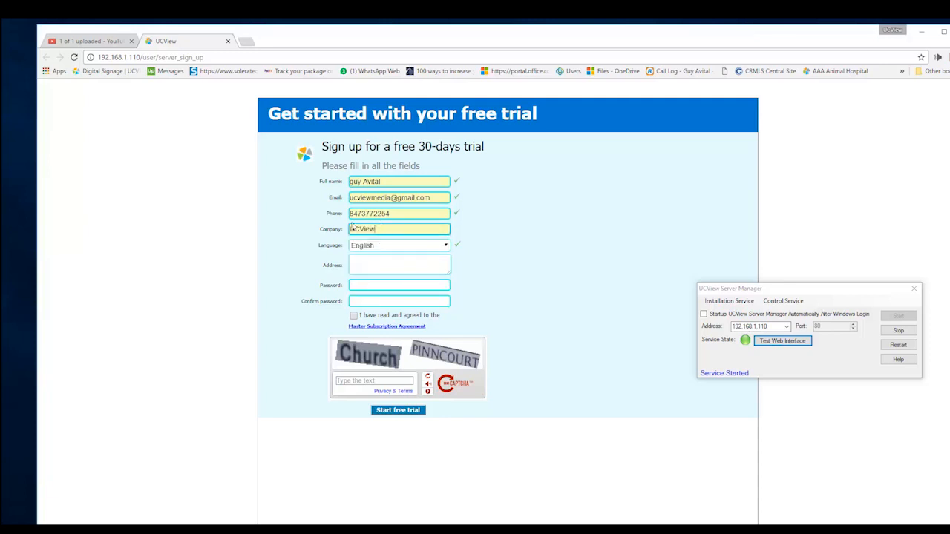
pyautogui.click(374, 259)
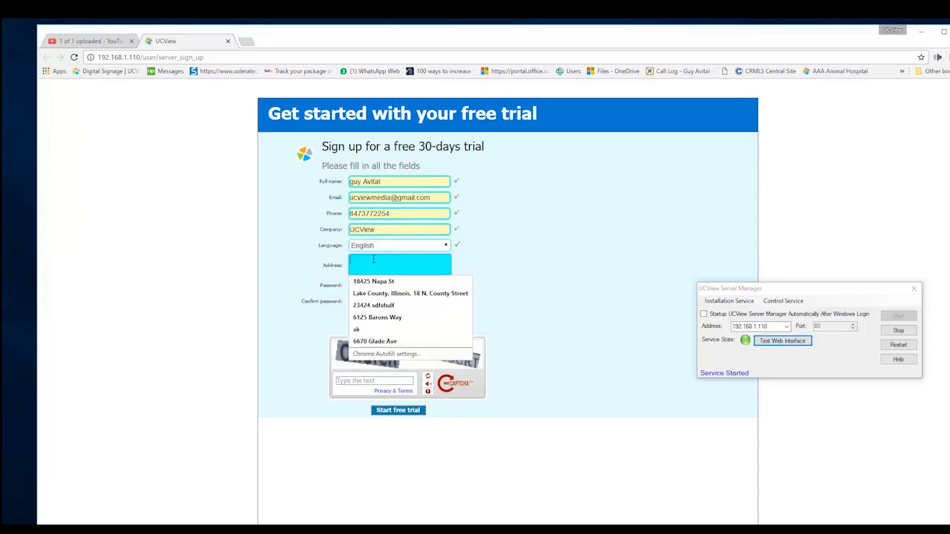
pyautogui.click(375, 286)
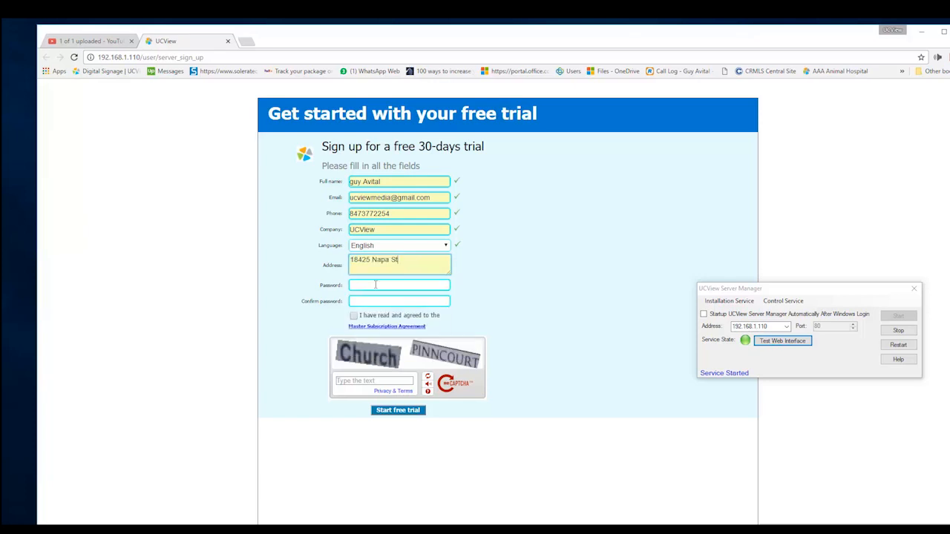
# Enter and confirm the account password, then accept the subscription agreement.
pyautogui.click(374, 285)
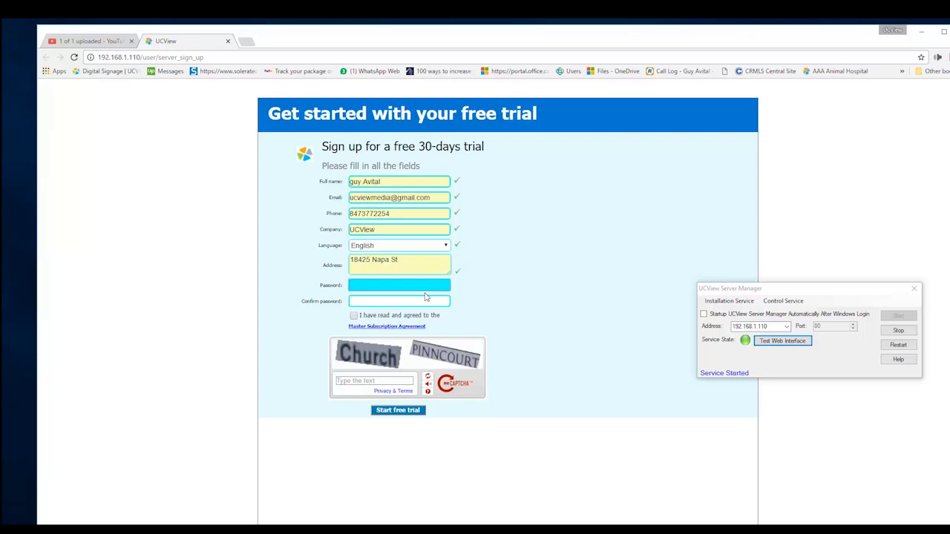
pyautogui.write('••••')
pyautogui.press('Tab')
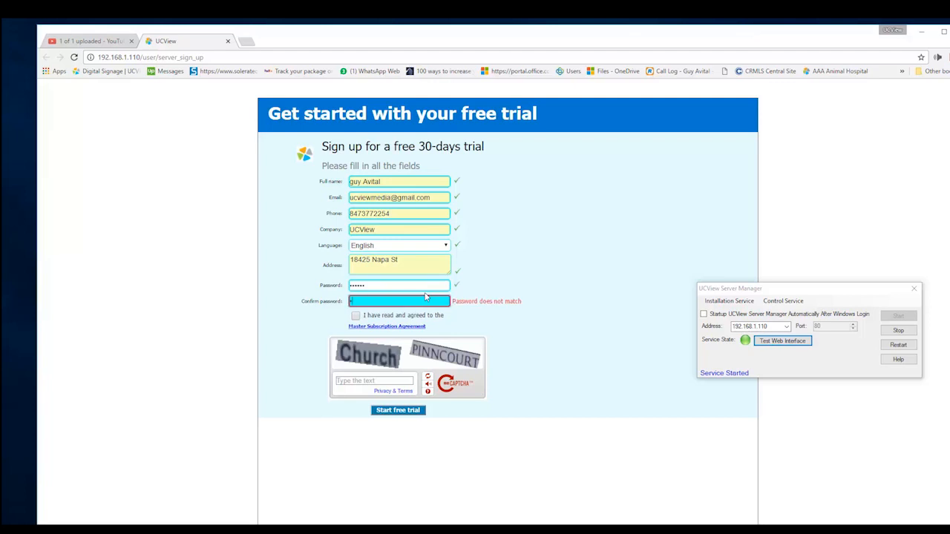
pyautogui.hotkey('shift', 'Tab')
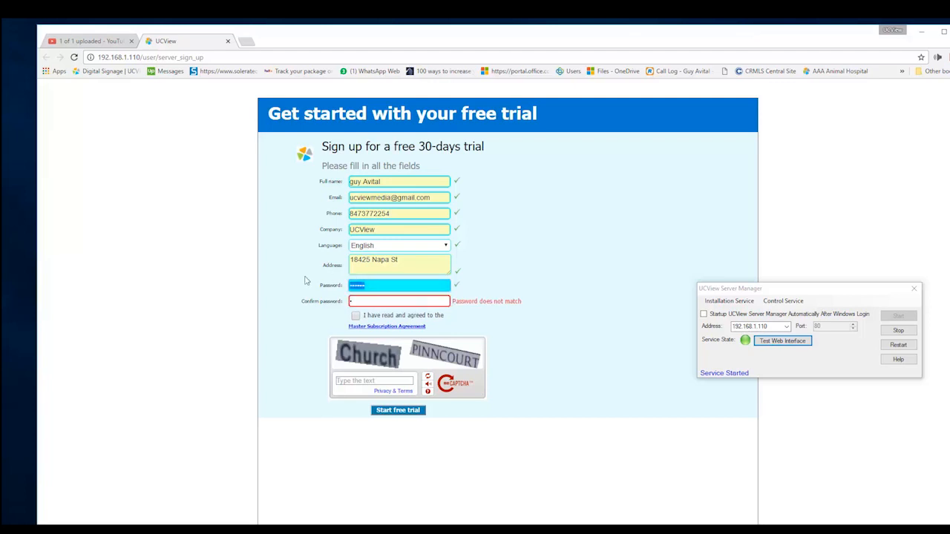
pyautogui.write('•••••••')
pyautogui.press('BackSpace')
pyautogui.press('BackSpace')
pyautogui.press('BackSpace')
pyautogui.write('•••••••••')
pyautogui.press('Tab')
pyautogui.write('••••••••••')
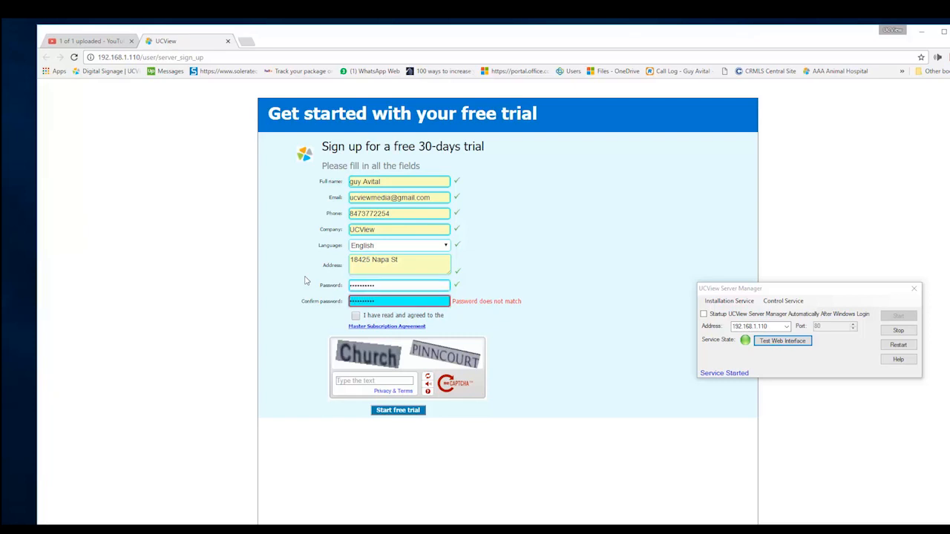
pyautogui.click(472, 324)
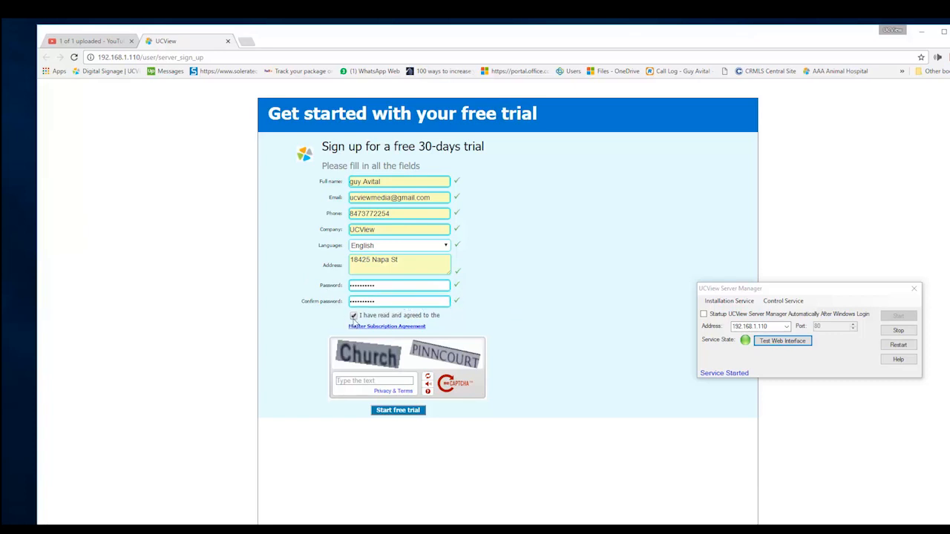
# Enter captcha 'church pinncourt', submit the free-trial sign-up, and bring up the serial-key e-mail.
pyautogui.click(365, 381)
pyautogui.write('church pinncou')
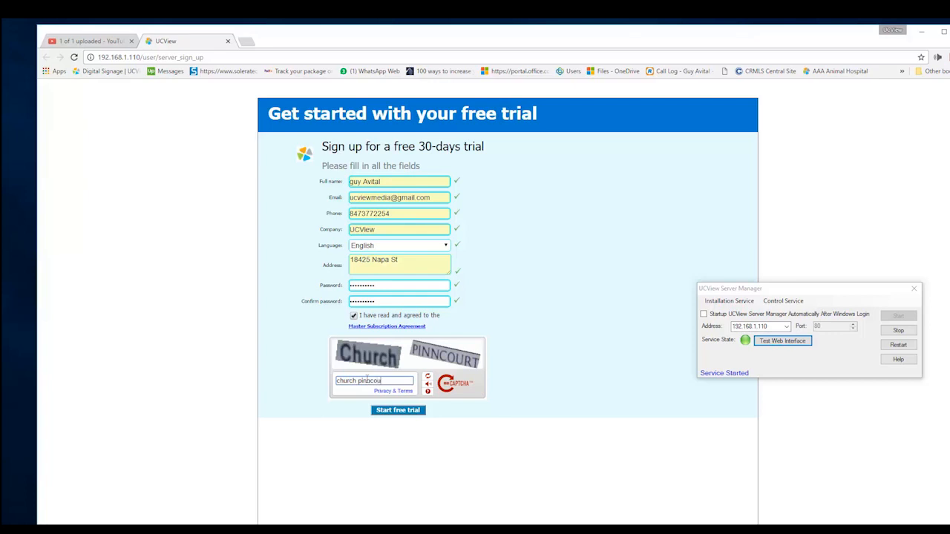
pyautogui.write('rt')
pyautogui.click(394, 413)
pyautogui.click(392, 412)
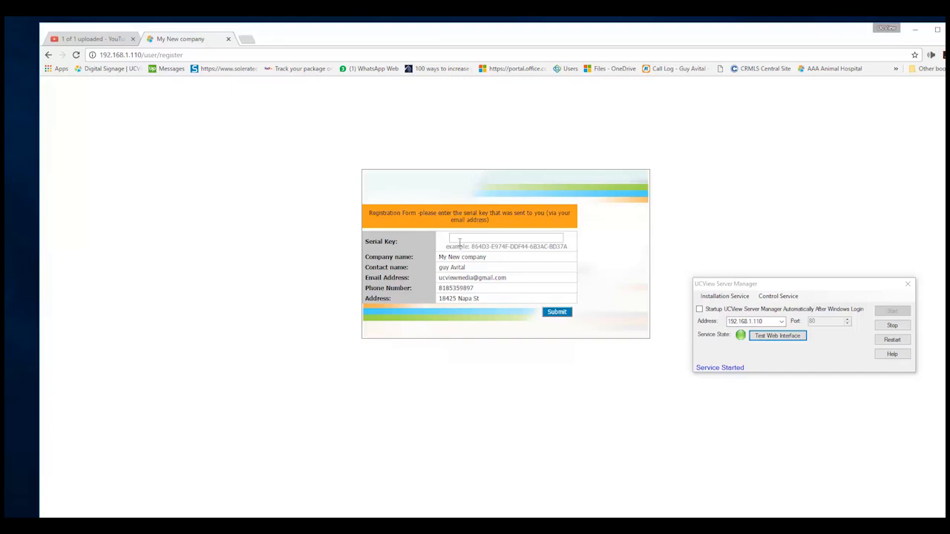
pyautogui.click(461, 240)
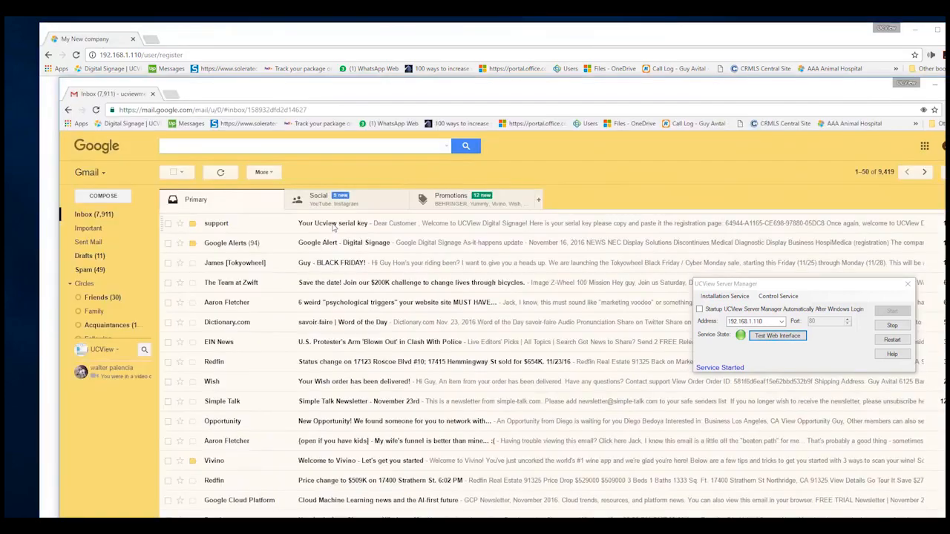
pyautogui.click(199, 245)
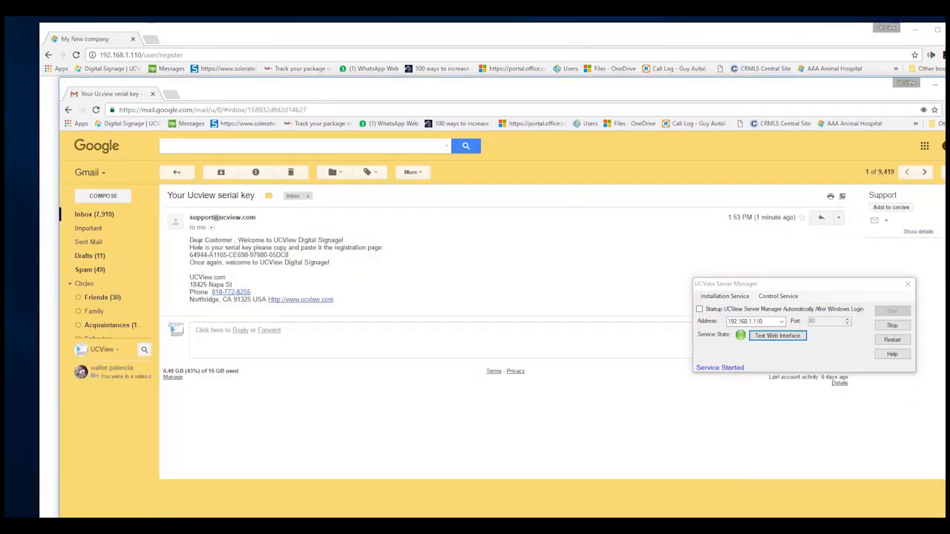
# Copy the serial key from the UCView e-mail.
pyautogui.moveTo(189, 254); pyautogui.dragTo(288, 254)
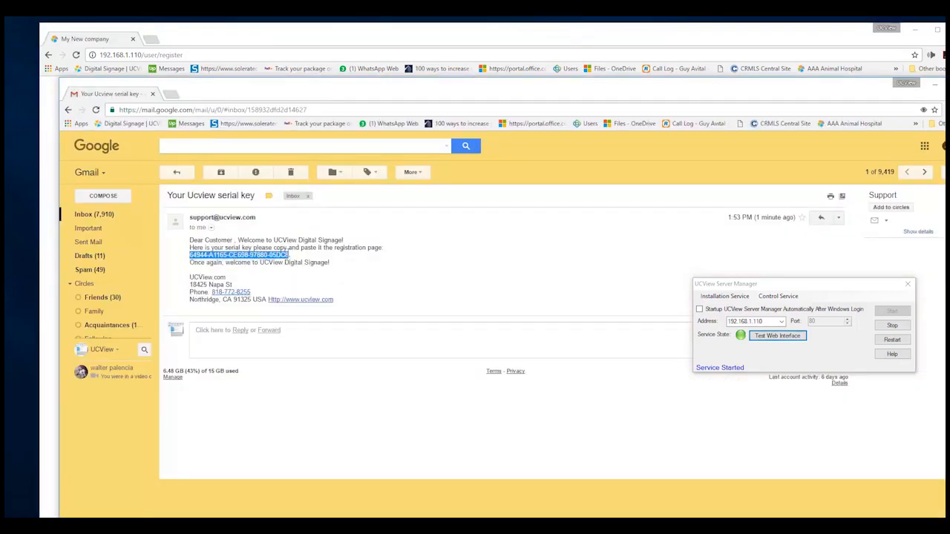
pyautogui.rightClick(281, 256)
pyautogui.click(299, 265)
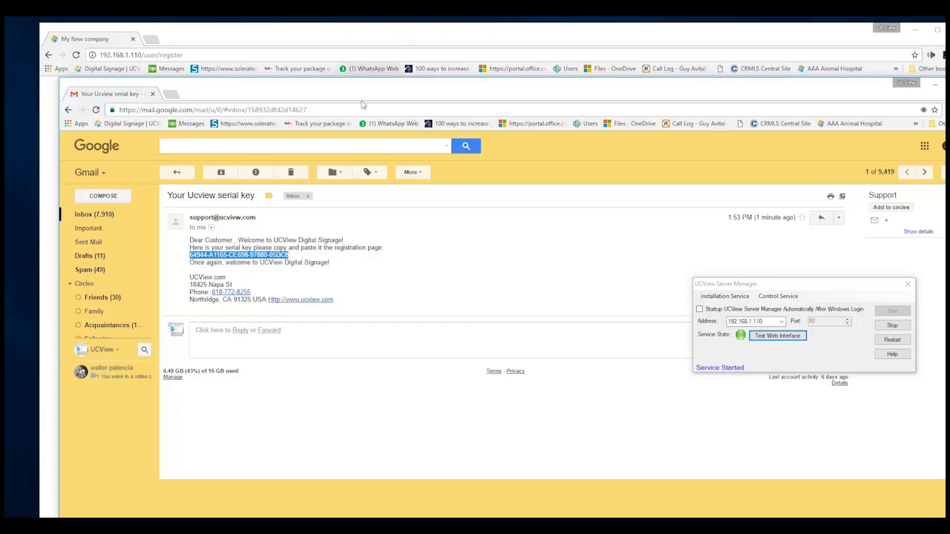
# Paste the serial key into the Registration Form, submit it, and begin entering the portal username.
pyautogui.moveTo(385, 101); pyautogui.dragTo(165, 345)
pyautogui.click(452, 238)
pyautogui.rightClick(451, 238)
pyautogui.click(482, 300)
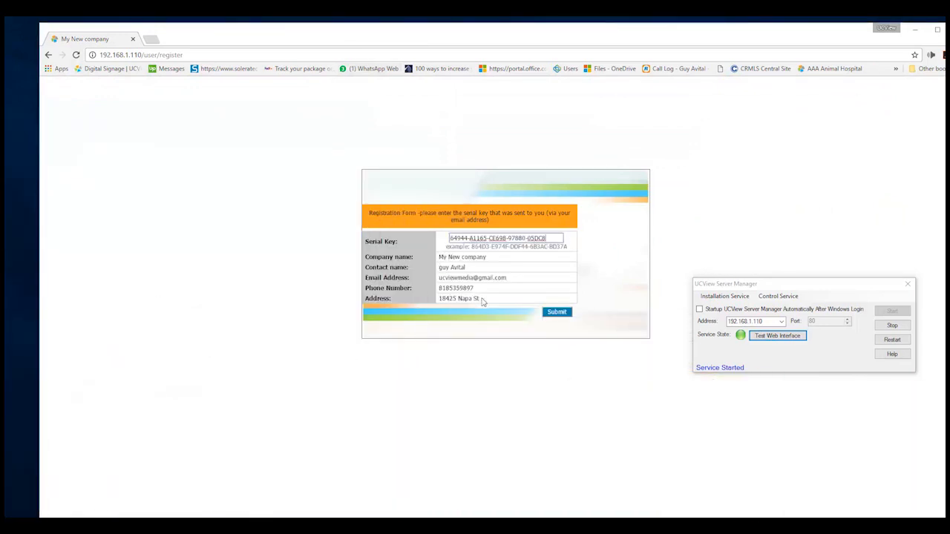
pyautogui.click(558, 312)
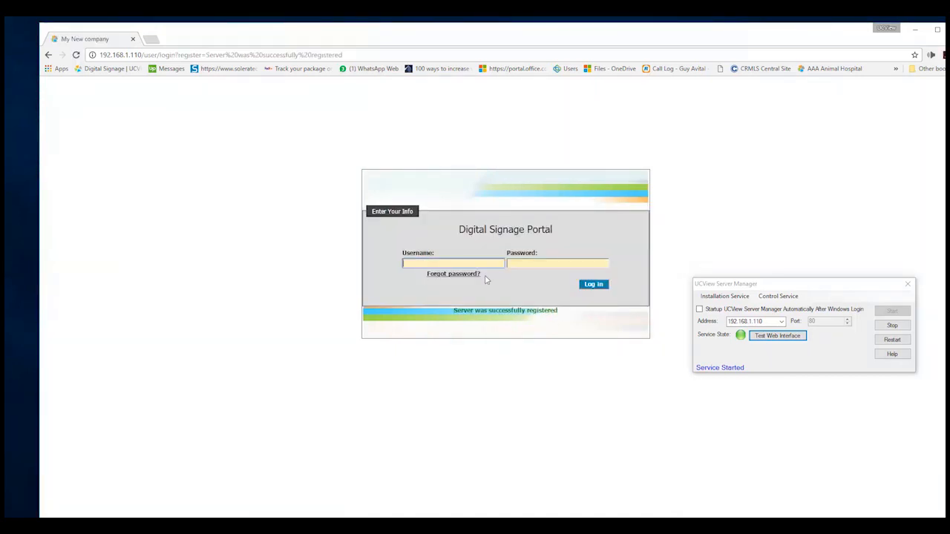
pyautogui.click(417, 265)
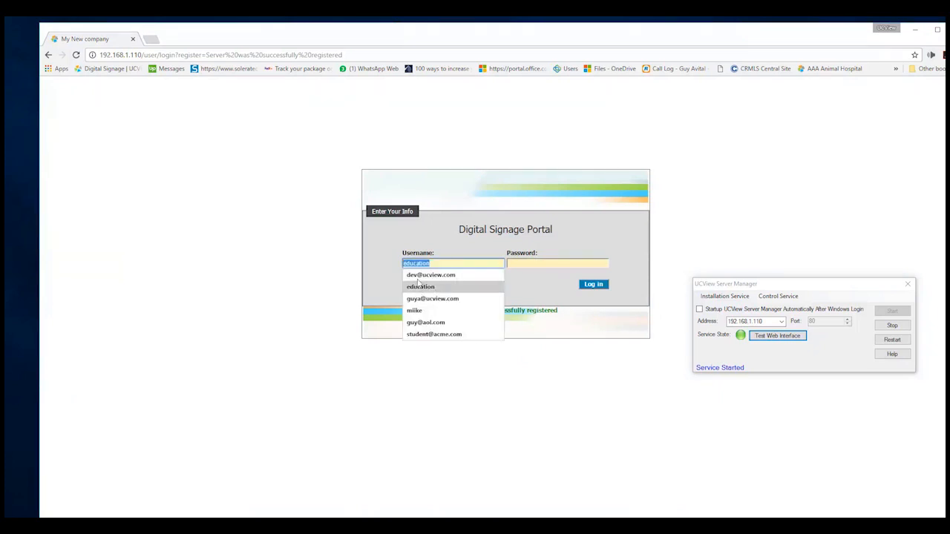
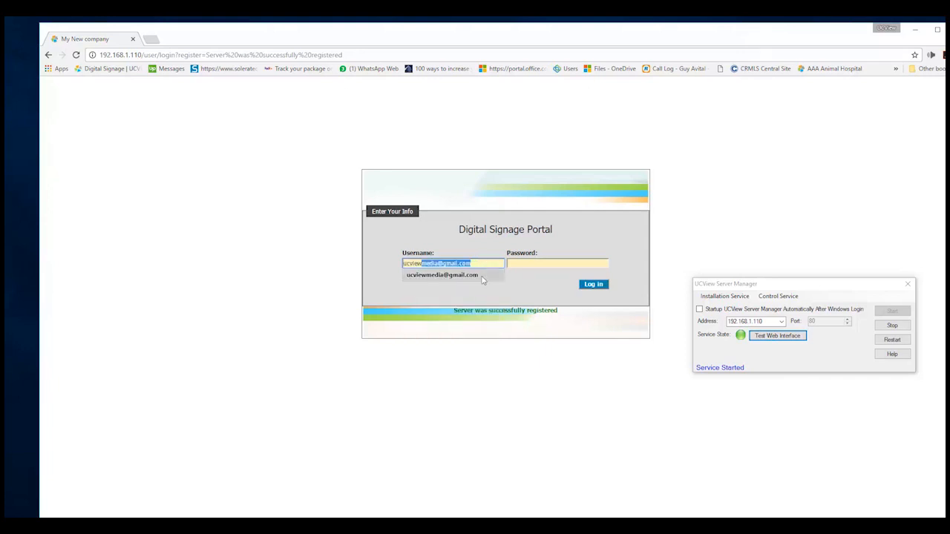
# Log in with the saved account e-mail and its password.
pyautogui.click(485, 275)
pyautogui.click(528, 264)
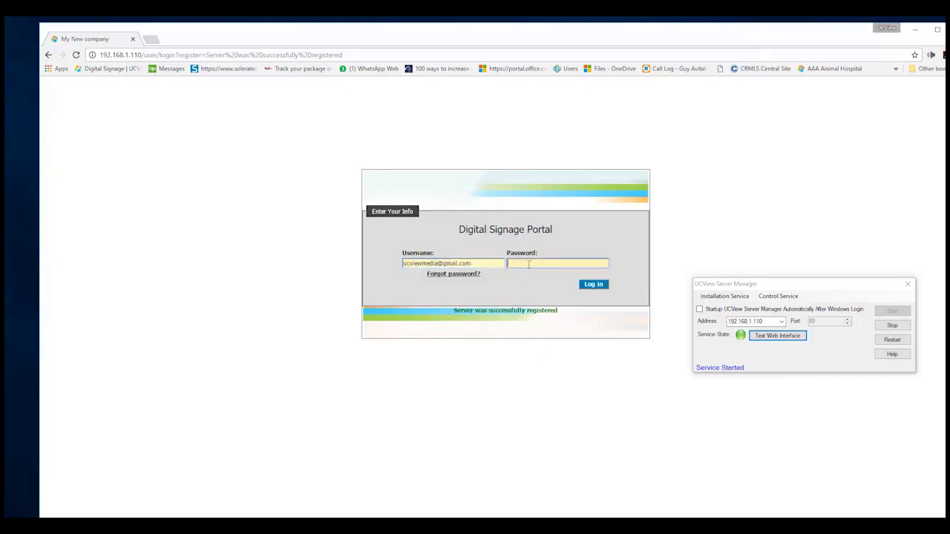
pyautogui.write('•••••')
pyautogui.press('Return')
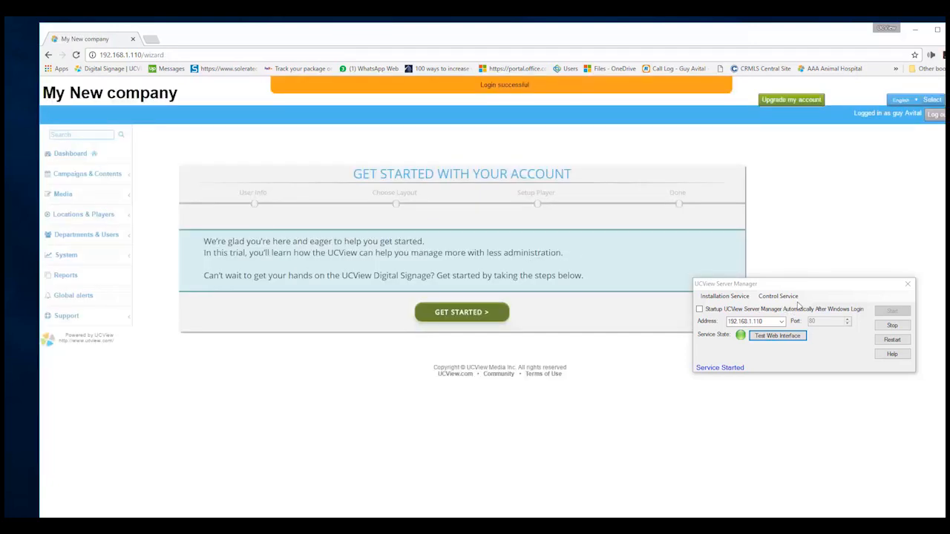
# Move the Server Manager aside and highlight the 192.168.1.110 address in the portal URL.
pyautogui.moveTo(808, 287); pyautogui.dragTo(761, 421)
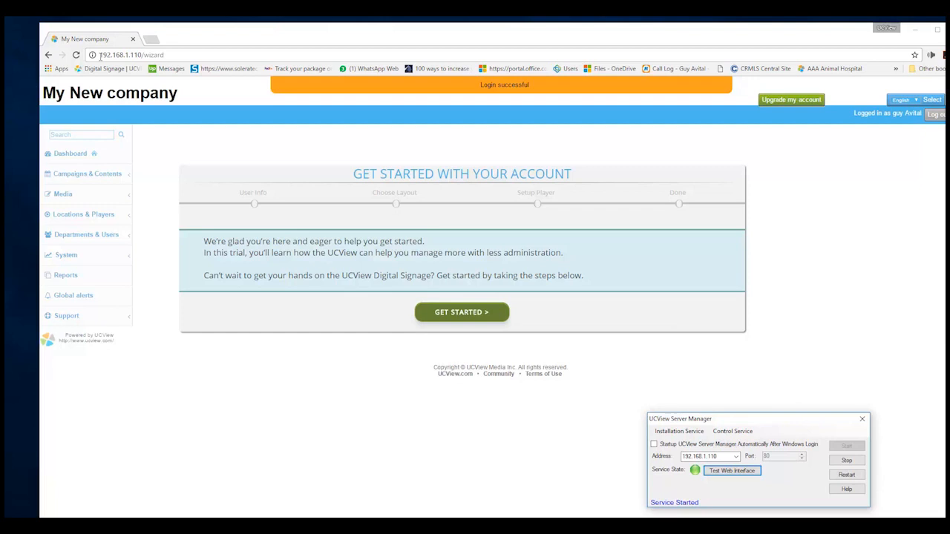
pyautogui.moveTo(99, 56); pyautogui.dragTo(142, 63)
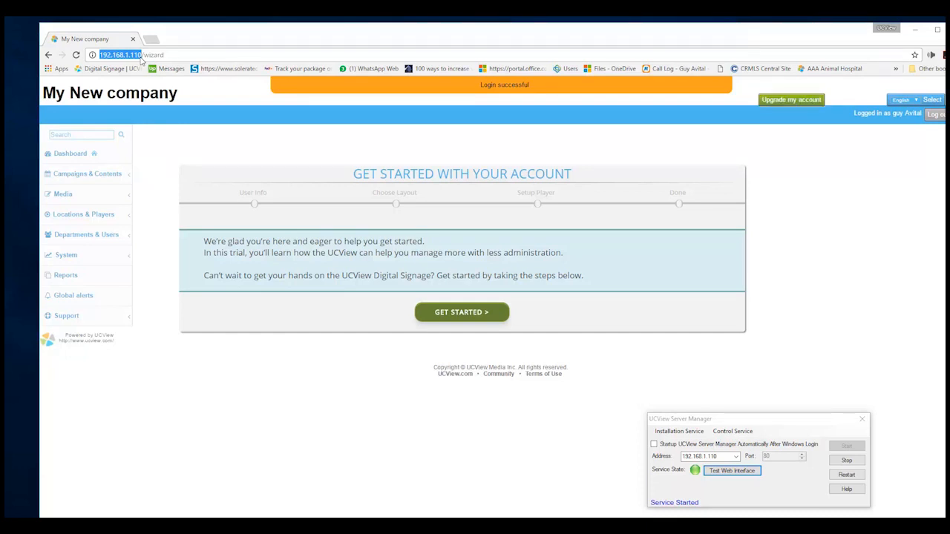
pyautogui.click(167, 56)
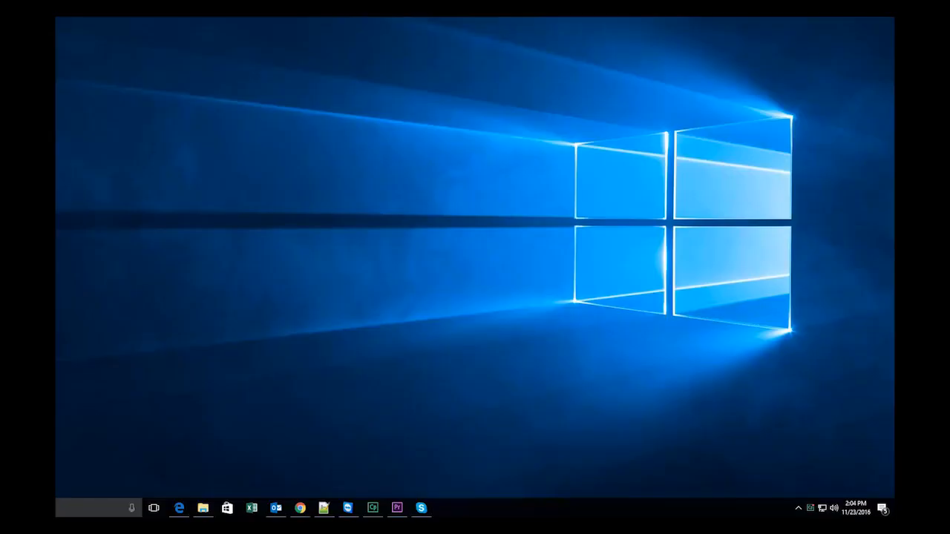
# Reposition the Server Manager, check its 192.168.1.110 address, and show the Installation Service options.
pyautogui.moveTo(894, 344); pyautogui.dragTo(653, 267)
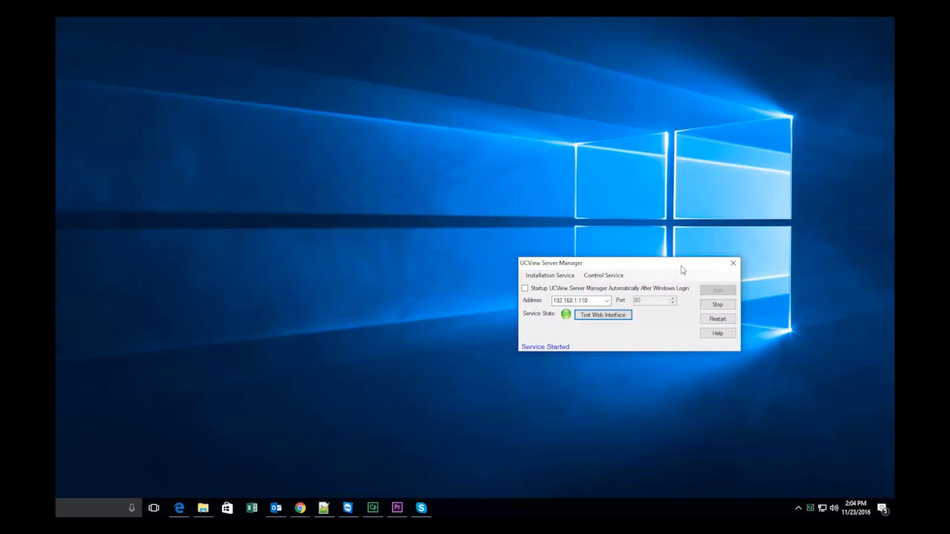
pyautogui.moveTo(682, 270); pyautogui.dragTo(697, 226)
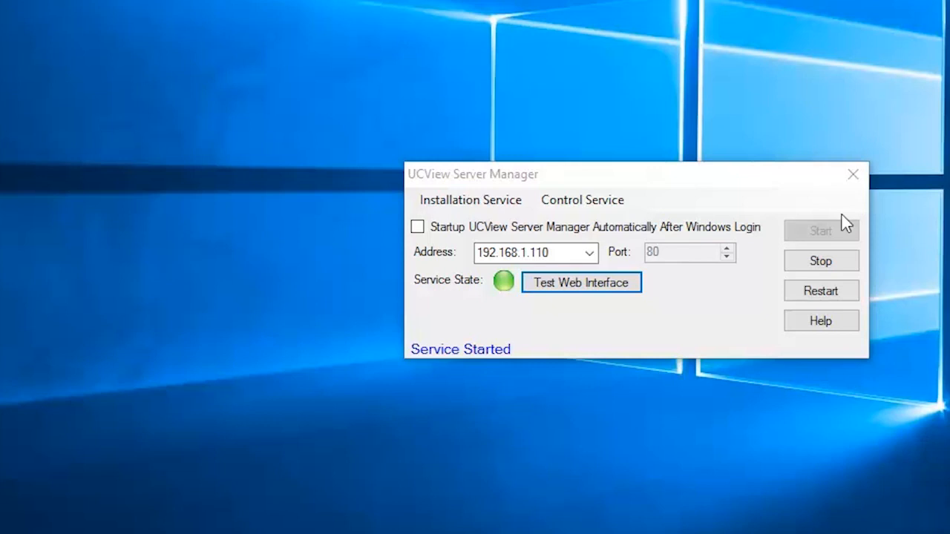
pyautogui.click(852, 175)
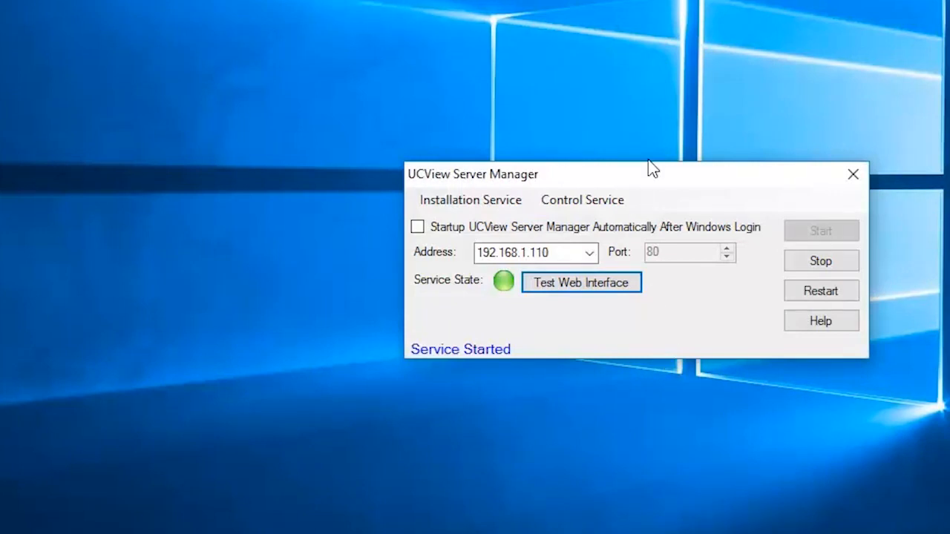
pyautogui.moveTo(653, 169); pyautogui.dragTo(584, 155)
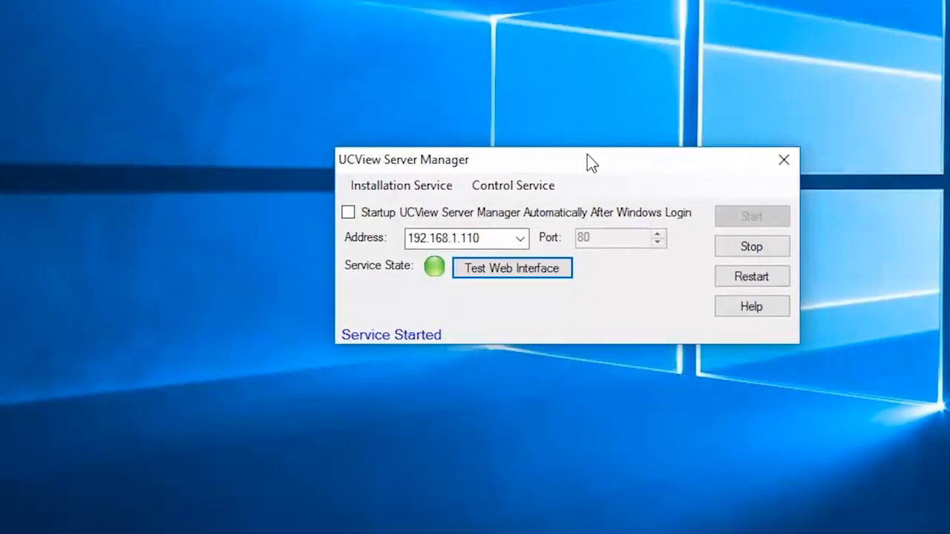
pyautogui.doubleClick(449, 237)
pyautogui.click(425, 238)
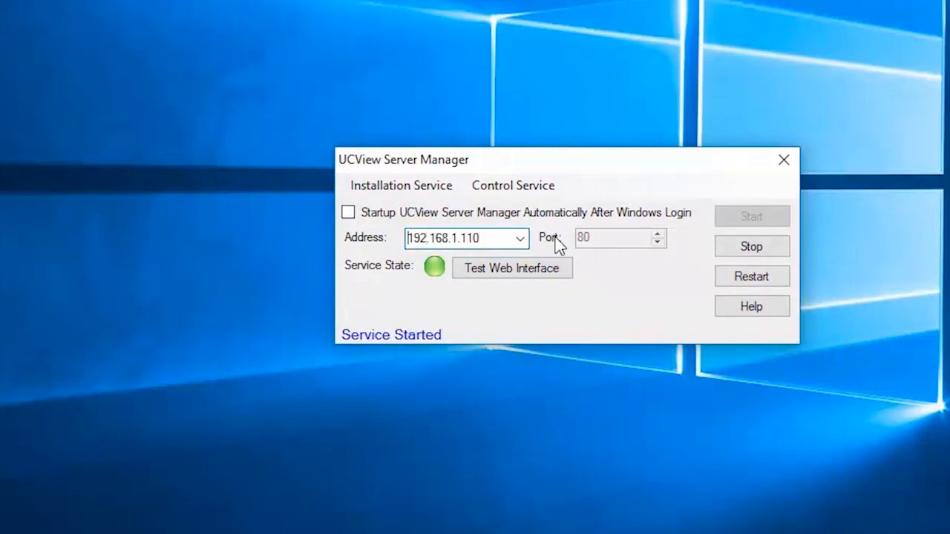
pyautogui.click(424, 191)
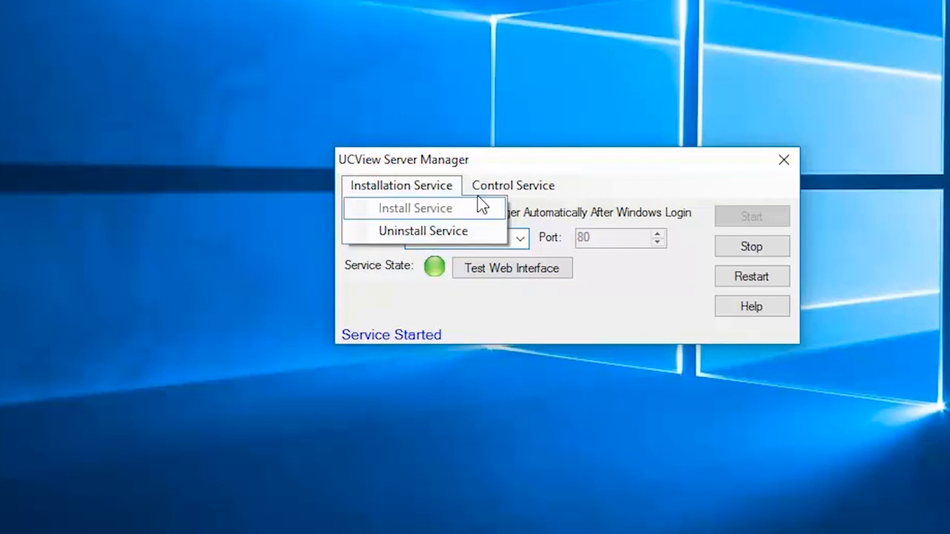
pyautogui.click(495, 186)
pyautogui.click(495, 186)
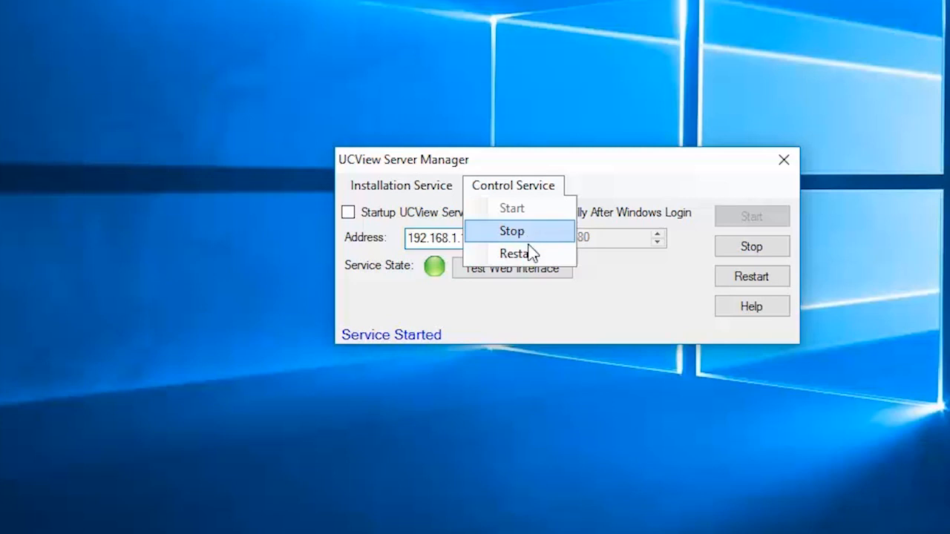
pyautogui.click(656, 305)
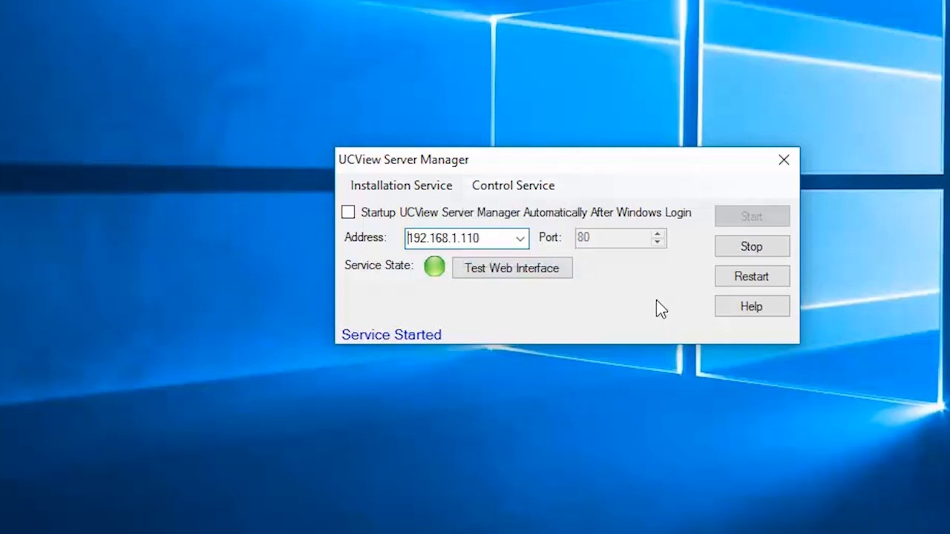
pyautogui.click(523, 245)
pyautogui.click(523, 246)
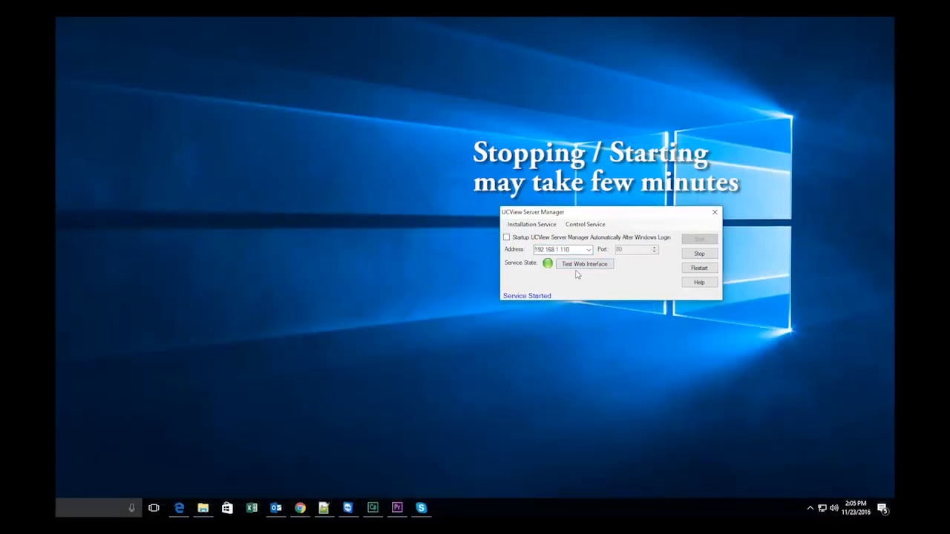
# Stop the UCView service so it reads Service Not Started, and select the port value 80.
pyautogui.click(701, 255)
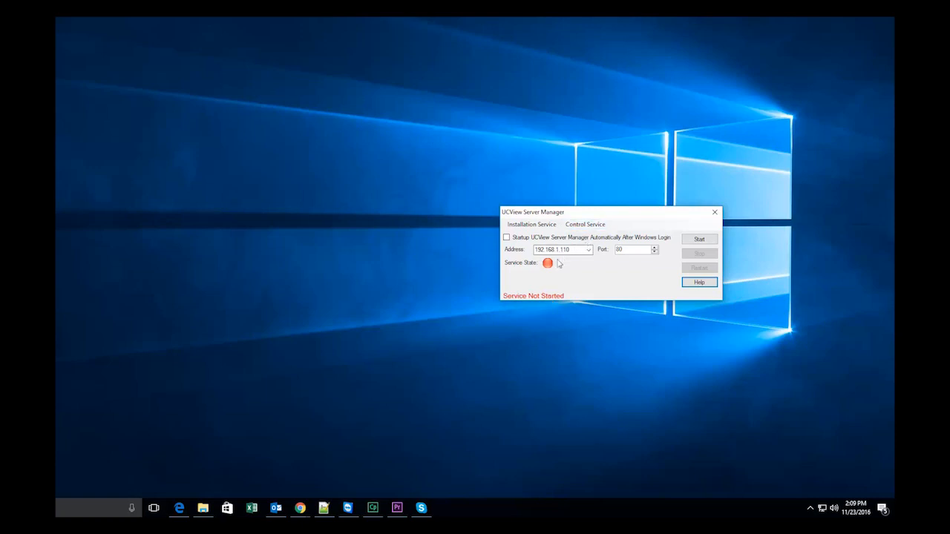
pyautogui.moveTo(602, 218); pyautogui.dragTo(578, 218)
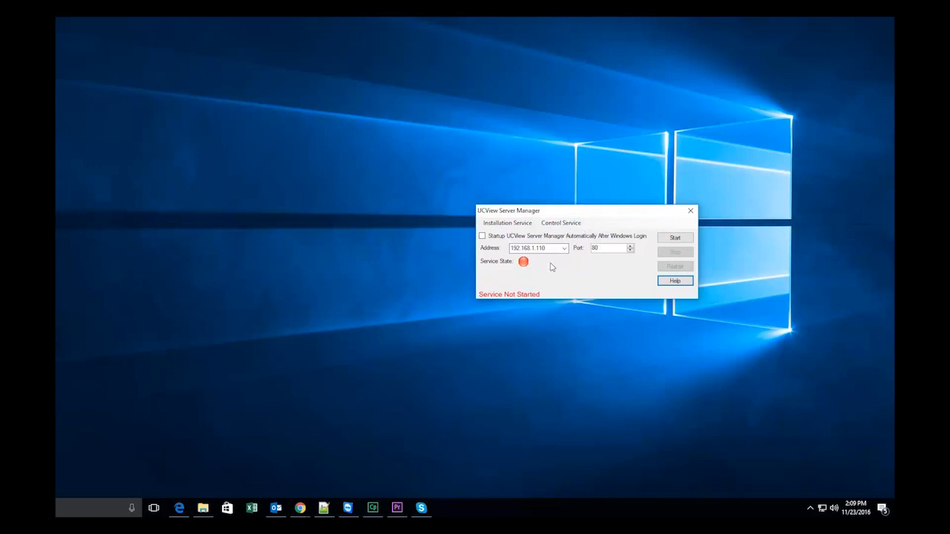
pyautogui.click(599, 248)
pyautogui.moveTo(599, 247); pyautogui.dragTo(591, 249)
pyautogui.click(294, 511)
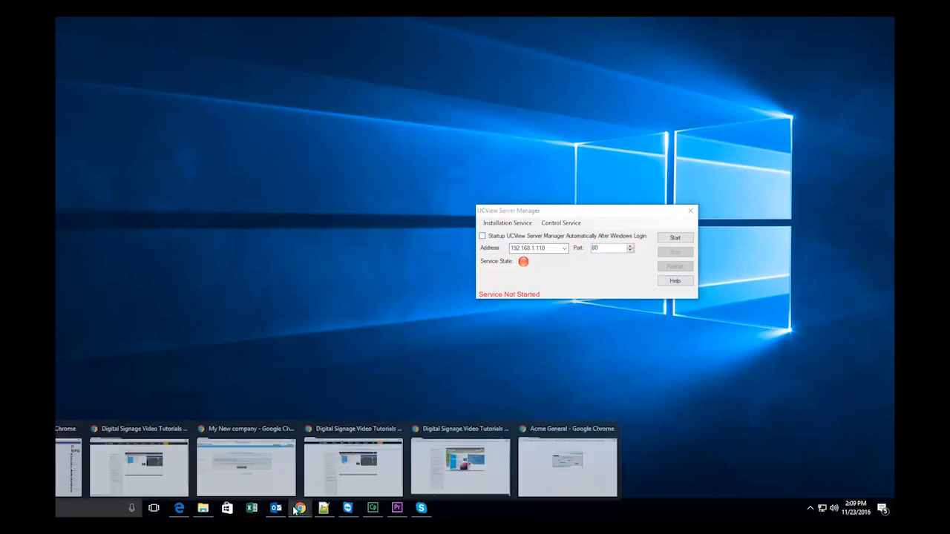
# Reload the UCView page in Chrome to confirm 192.168.1.110 refuses to connect, then move Chrome aside.
pyautogui.click(315, 509)
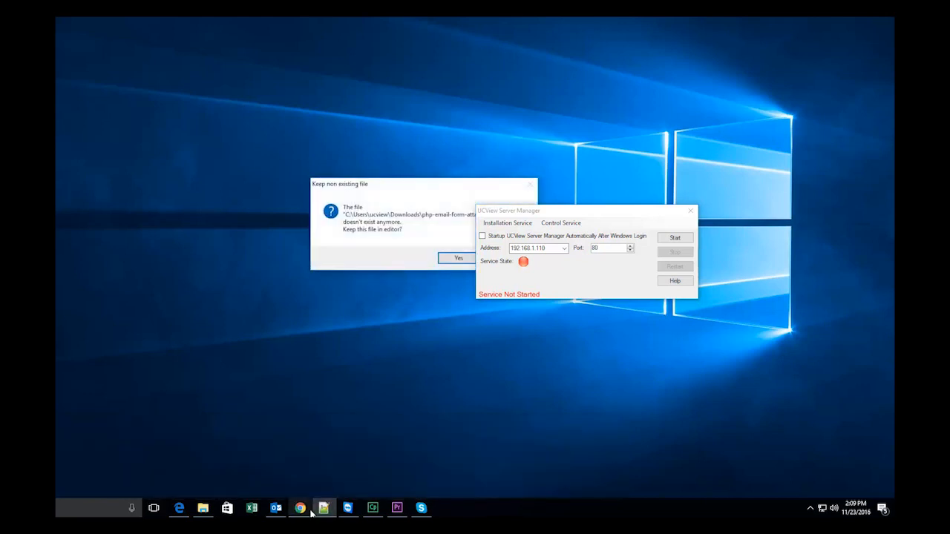
pyautogui.moveTo(300, 510)
pyautogui.click(287, 481)
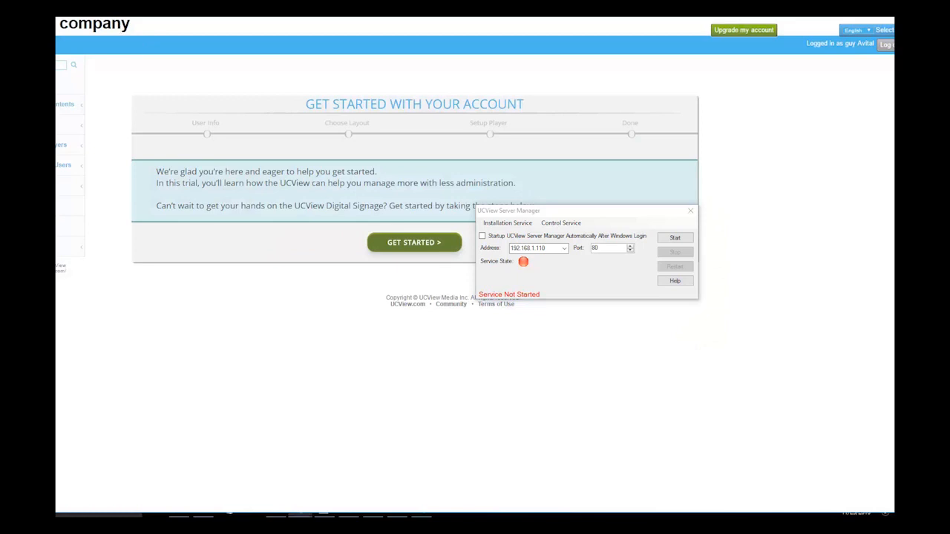
pyautogui.press('F5')
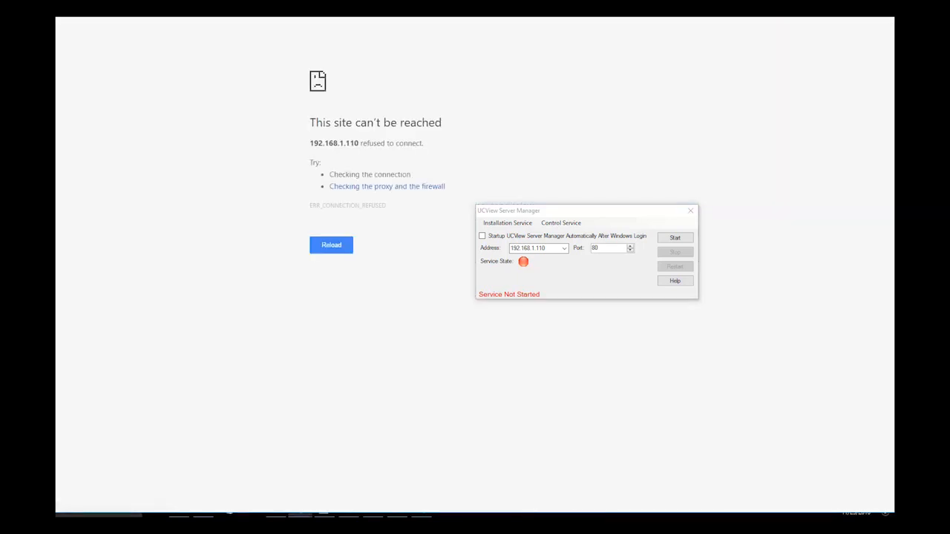
pyautogui.moveTo(595, 0); pyautogui.dragTo(668, 63)
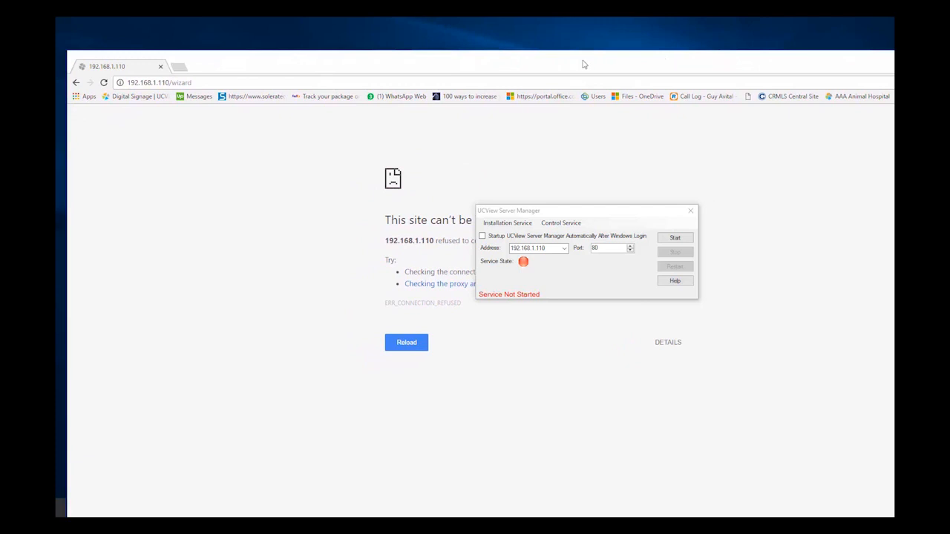
pyautogui.moveTo(365, 71); pyautogui.dragTo(949, 46)
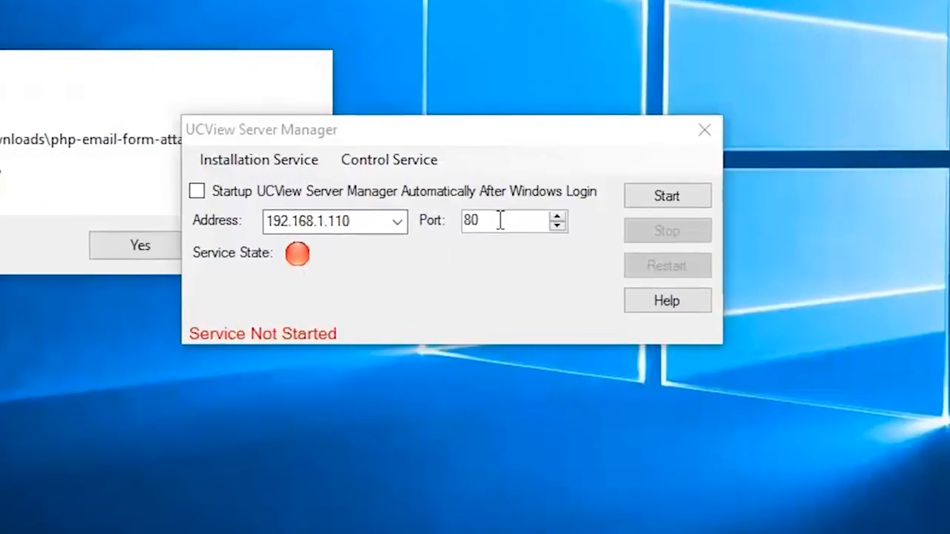
# Change the port to 88, choose address 192.168.1.110, start the service, and dismiss the file prompt.
pyautogui.moveTo(531, 228); pyautogui.dragTo(500, 225)
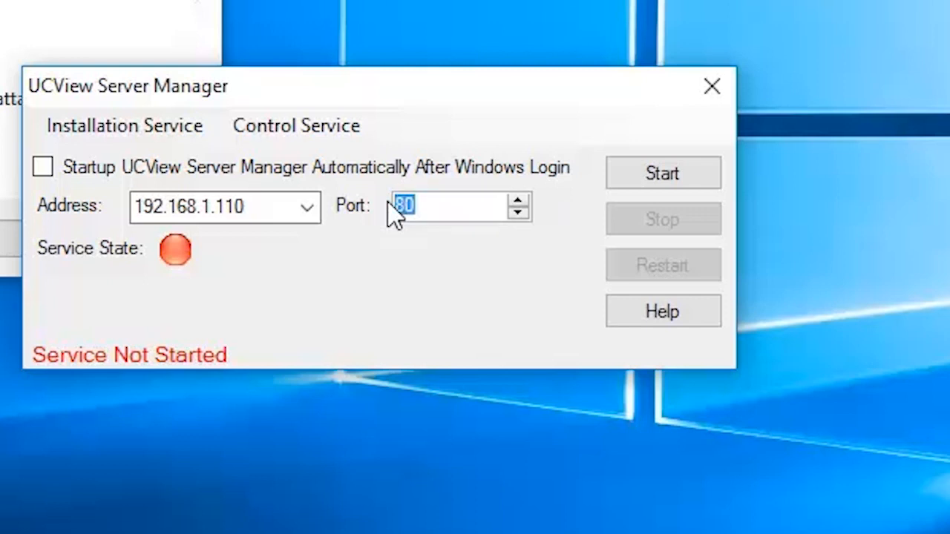
pyautogui.write('88')
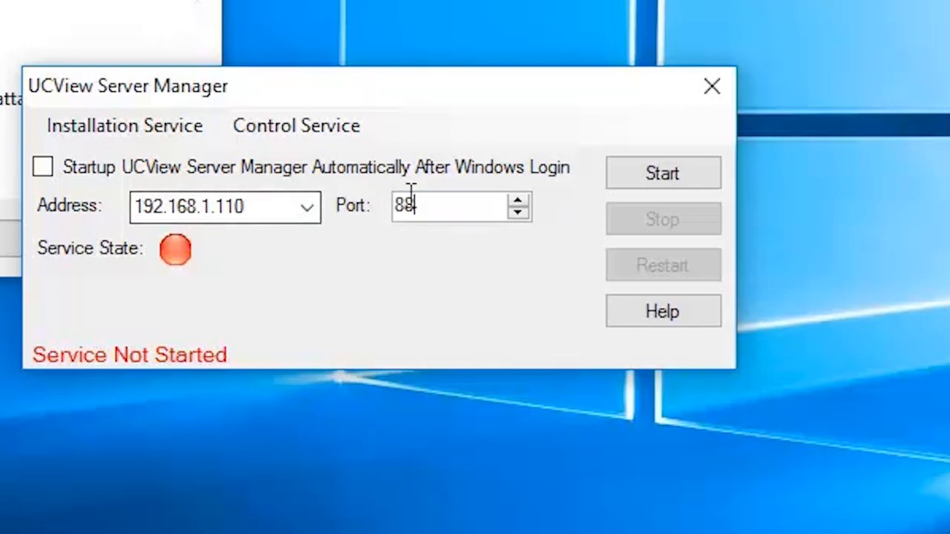
pyautogui.click(306, 210)
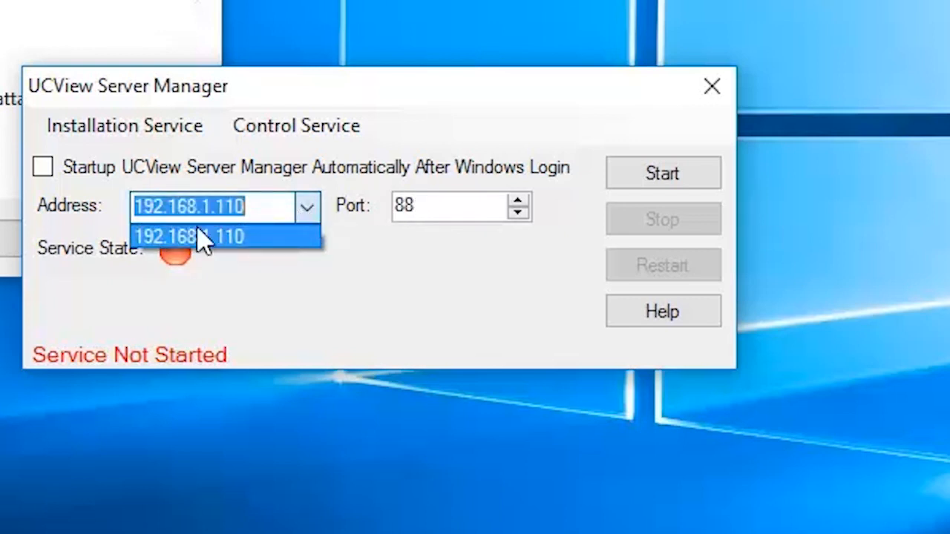
pyautogui.click(478, 89)
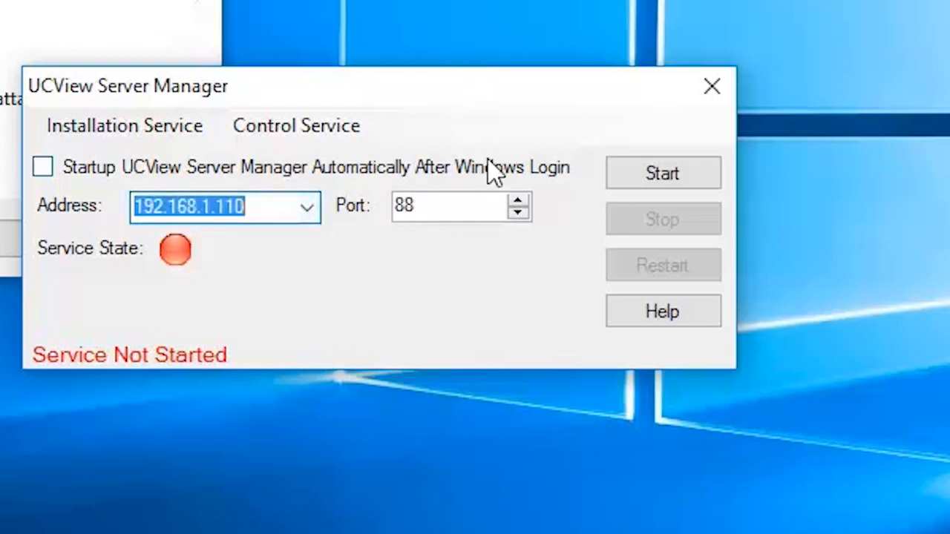
pyautogui.click(659, 182)
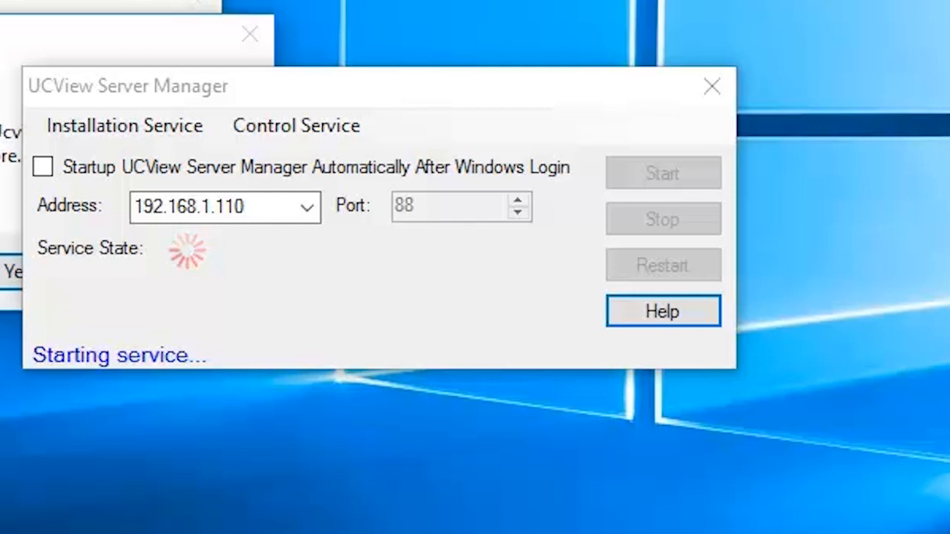
pyautogui.click(250, 35)
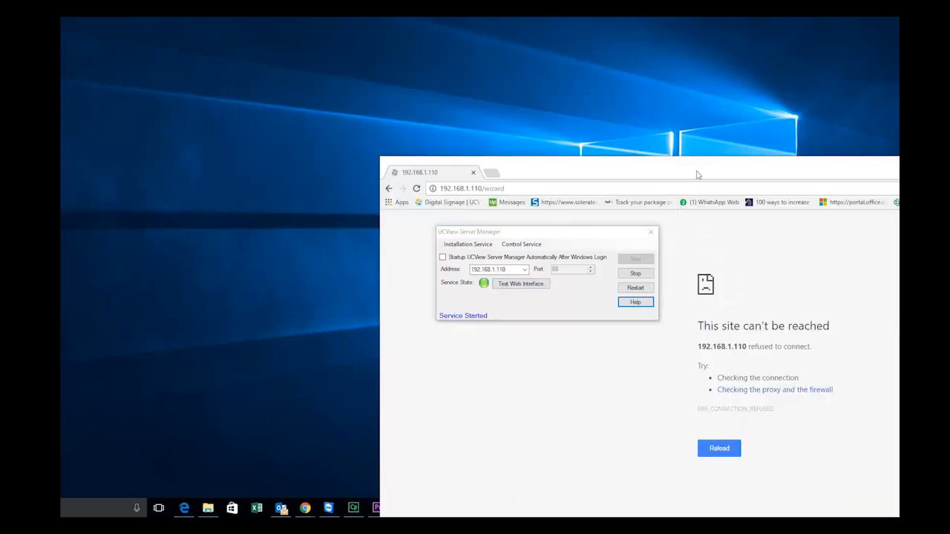
# Bring the Chrome window back into view and select its web address.
pyautogui.moveTo(696, 175); pyautogui.dragTo(429, 77)
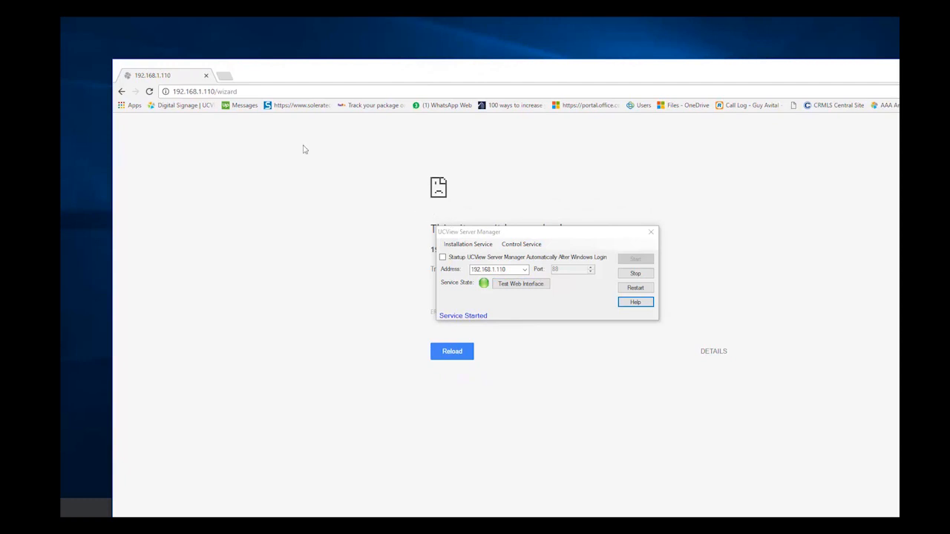
pyautogui.click(262, 92)
# Remove /wizard from the address and load plain 192.168.1.110.
pyautogui.click(223, 92)
pyautogui.moveTo(217, 91); pyautogui.dragTo(361, 44)
pyautogui.press('BackSpace')
pyautogui.press('Return')
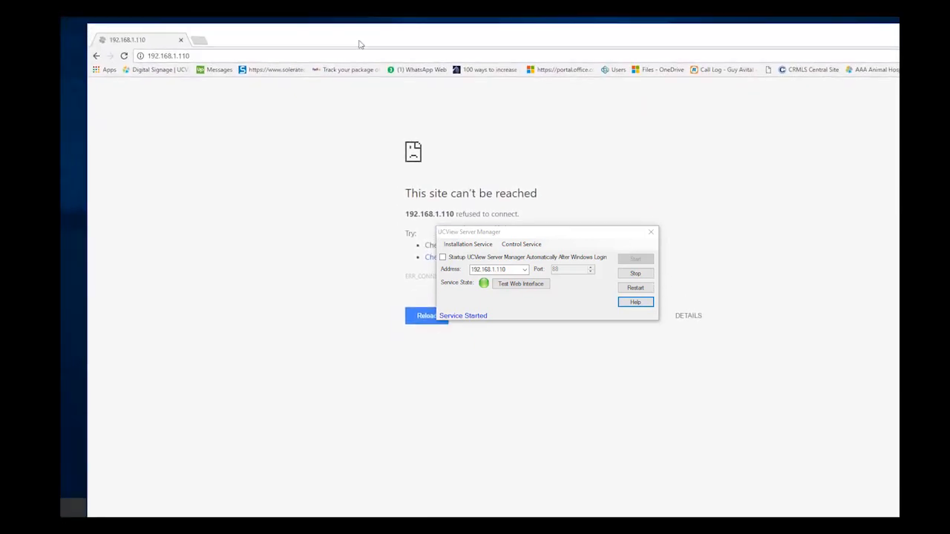
# Append :88 to load the My New company dashboard at 192.168.1.110:88.
pyautogui.click(215, 57)
pyautogui.click(215, 58)
pyautogui.write(':88')
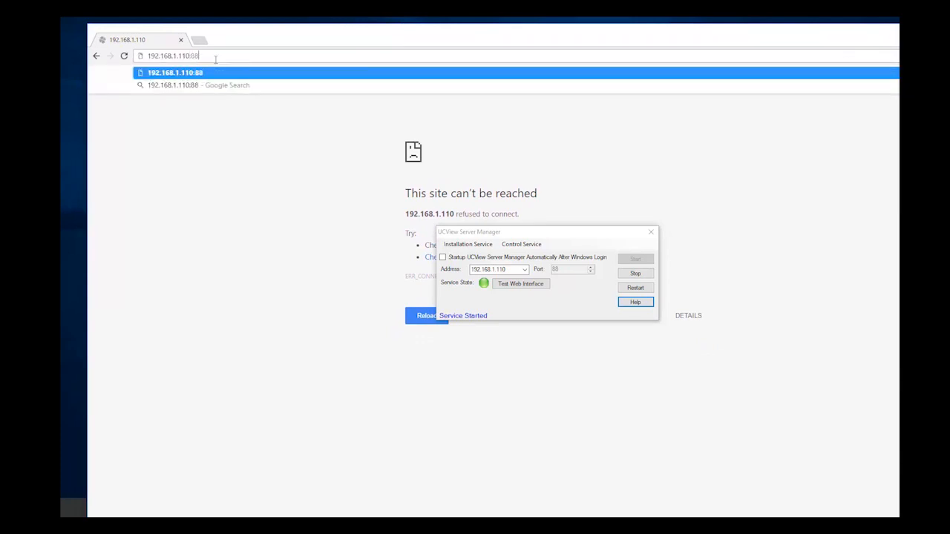
pyautogui.press('Return')
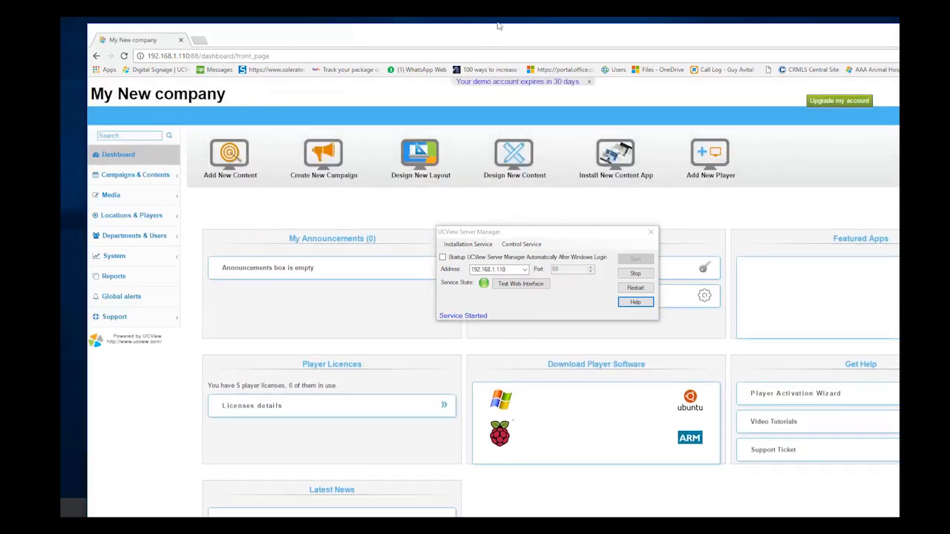
pyautogui.moveTo(504, 36); pyautogui.dragTo(517, 51)
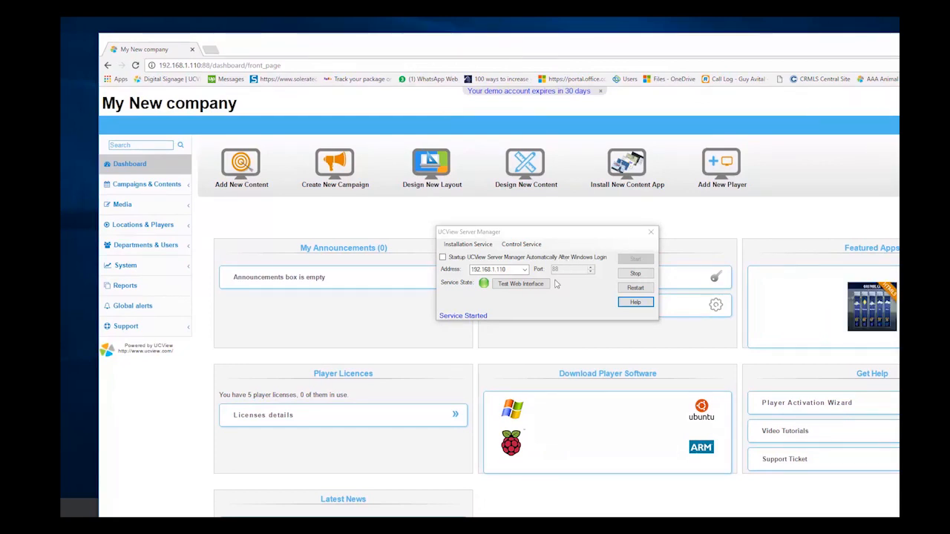
pyautogui.moveTo(540, 234); pyautogui.dragTo(515, 229)
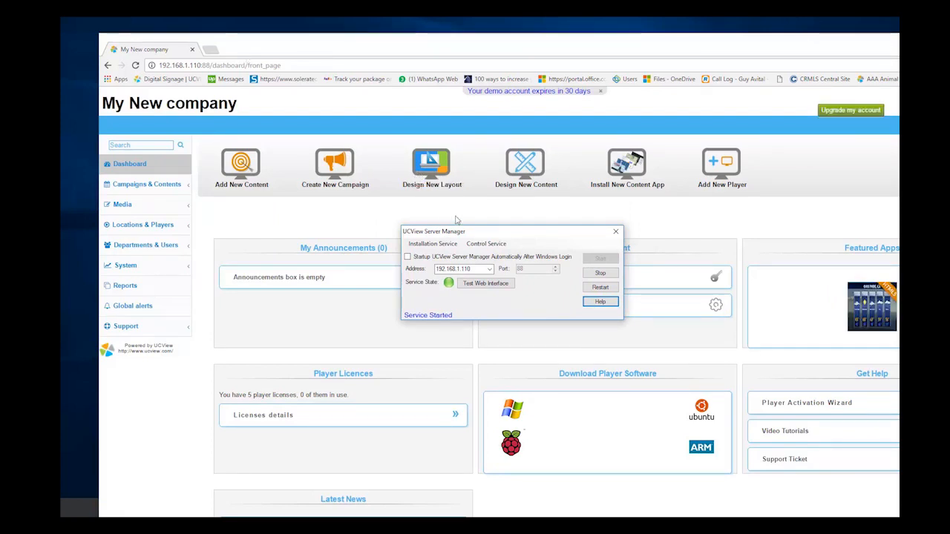
pyautogui.moveTo(489, 236); pyautogui.dragTo(424, 55)
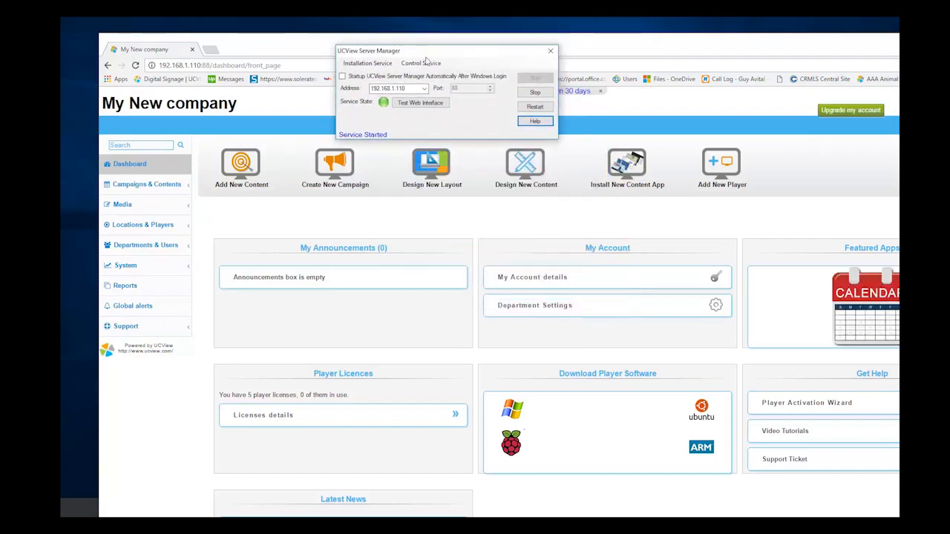